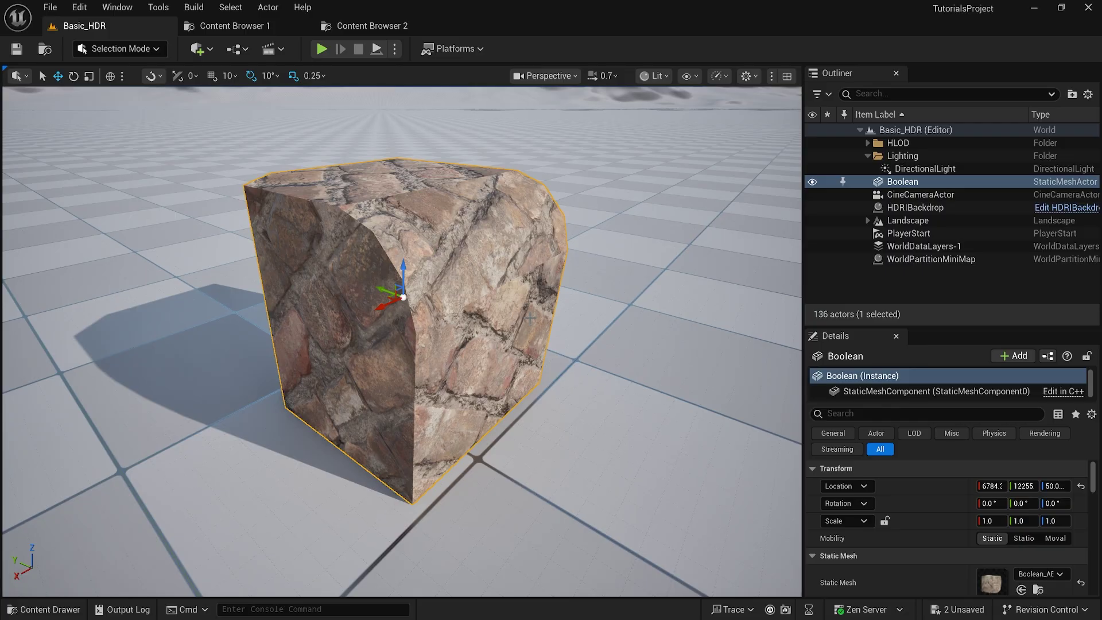
{"action": "mouse_move", "coordinate": [471, 310]}
{"action": "right_mouse_down"}
{"action": "mouse_move", "coordinate": [436, 293]}
{"action": "mouse_move", "coordinate": [453, 328]}
{"action": "mouse_move", "coordinate": [477, 321]}
{"action": "mouse_move", "coordinate": [470, 310]}
{"action": "right_mouse_up"}
{"action": "scroll", "coordinate": [470, 309], "scroll_direction": "down", "scroll_amount": 3}
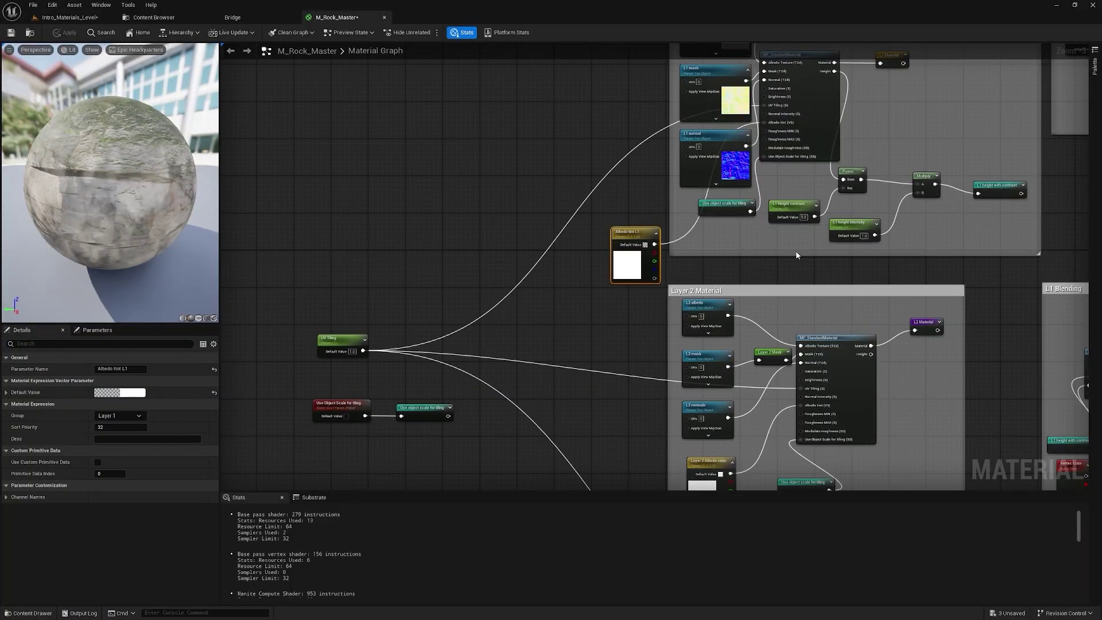
{"action": "scroll", "coordinate": [797, 254], "scroll_direction": "down", "scroll_amount": 3}
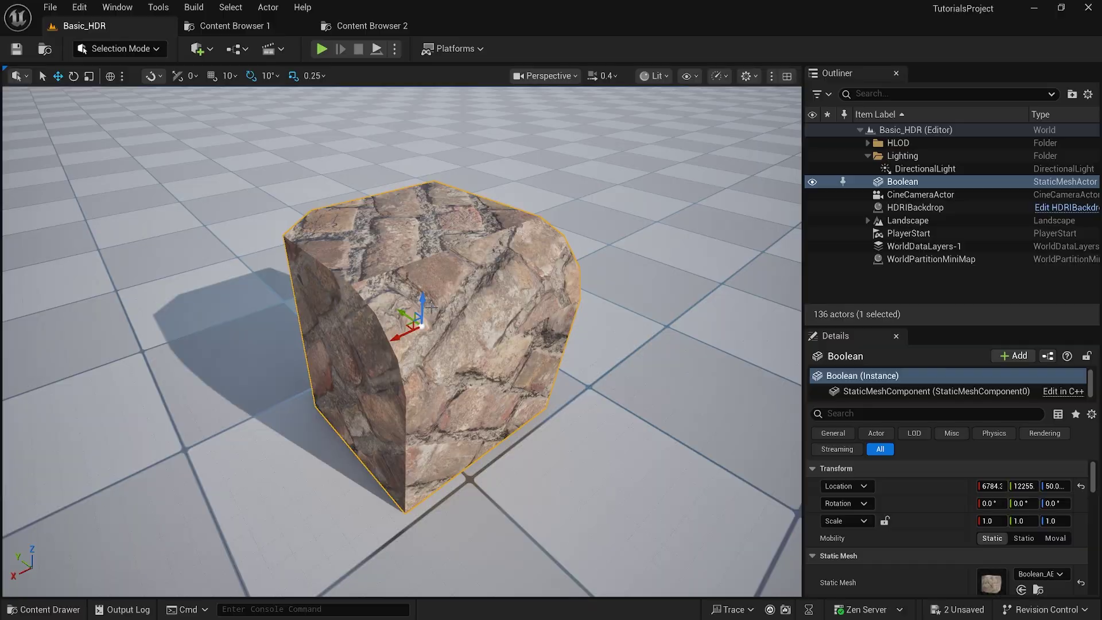
Step: Examine the rock texture on the top, curved and side faces of the Boolean mesh from several angles
{"action": "right_click_drag", "start_coordinate": [423, 296], "coordinate": [322, 238]}
{"action": "right_click_drag", "start_coordinate": [402, 274], "coordinate": [373, 253]}
{"action": "left_click_drag", "start_coordinate": [402, 342], "coordinate": [563, 402], "text": "alt"}
{"action": "middle_click_drag", "start_coordinate": [440, 318], "coordinate": [402, 273]}
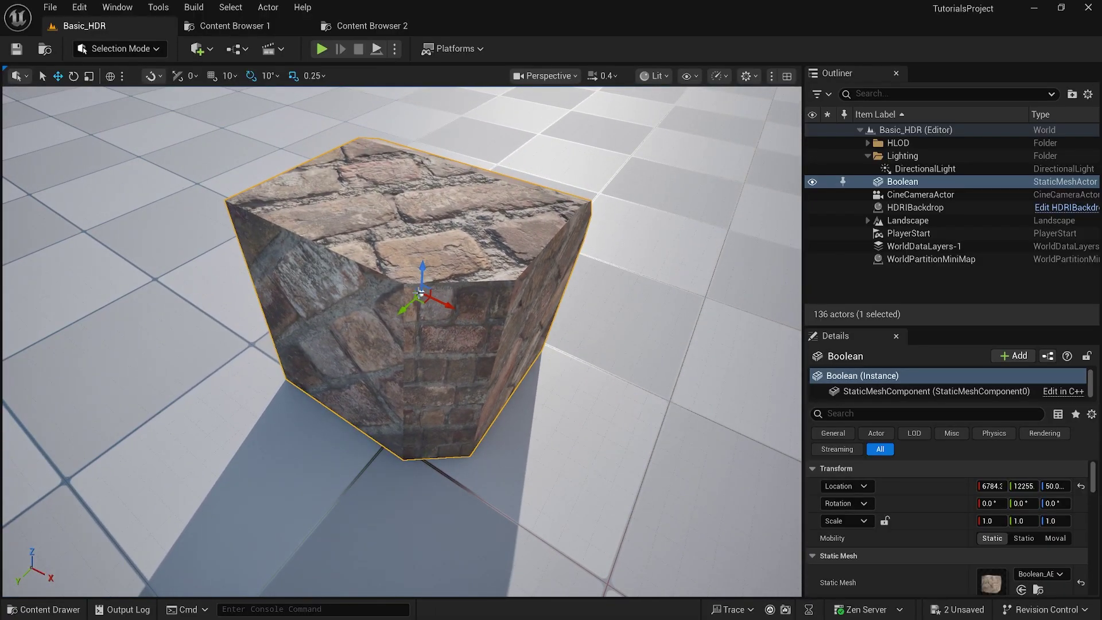
{"action": "left_click_drag", "start_coordinate": [421, 294], "coordinate": [196, 324], "text": "alt"}
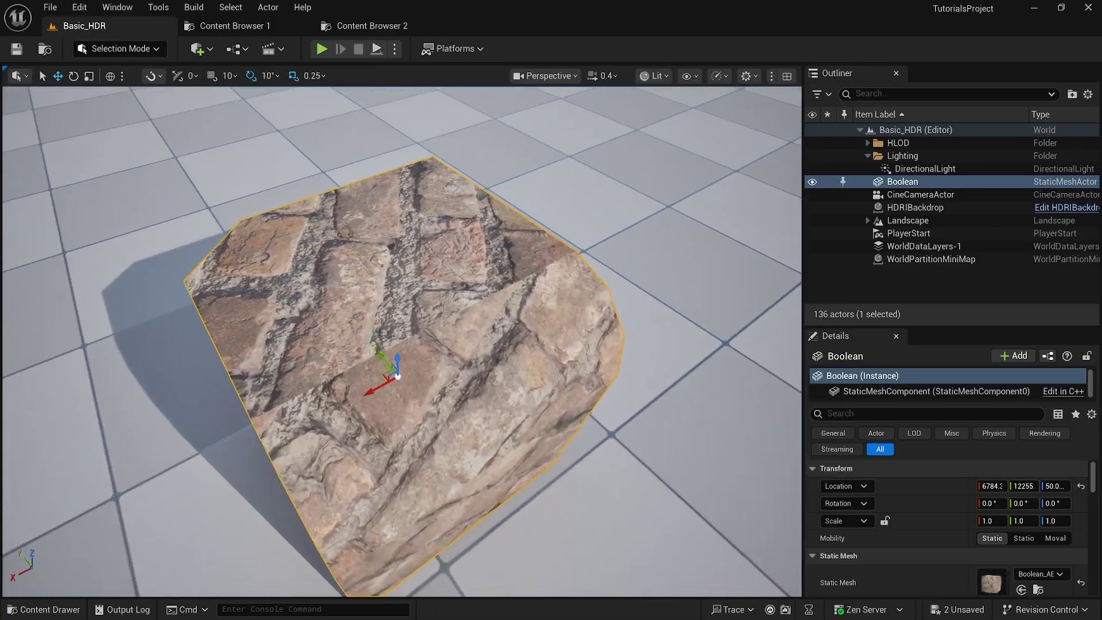
{"action": "right_click_drag", "start_coordinate": [436, 316], "coordinate": [390, 233]}
{"action": "right_click_drag", "start_coordinate": [494, 273], "coordinate": [453, 247]}
{"action": "right_click_drag", "start_coordinate": [390, 261], "coordinate": [448, 312]}
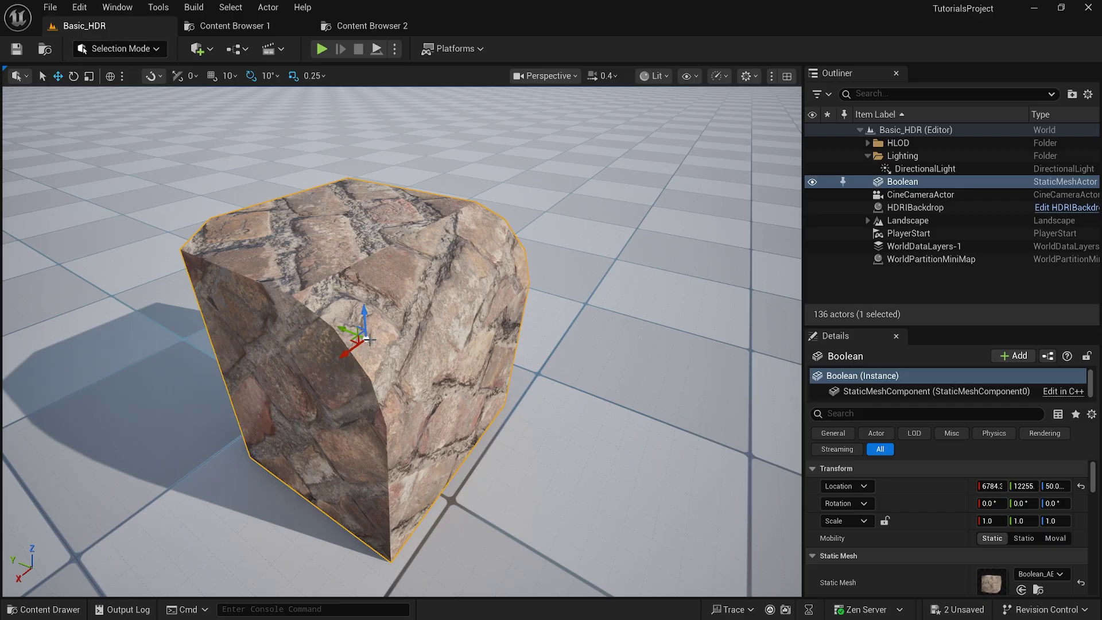
{"action": "right_click", "coordinate": [352, 260]}
{"action": "key", "text": "Escape"}
{"action": "right_click_drag", "start_coordinate": [449, 307], "coordinate": [396, 270]}
{"action": "scroll", "coordinate": [450, 308], "scroll_direction": "down", "scroll_amount": 3}
{"action": "key", "text": "w"}
{"action": "right_click_drag", "start_coordinate": [325, 309], "coordinate": [442, 368]}
{"action": "key", "text": "s"}
{"action": "scroll", "coordinate": [401, 341], "scroll_direction": "up", "scroll_amount": 4}
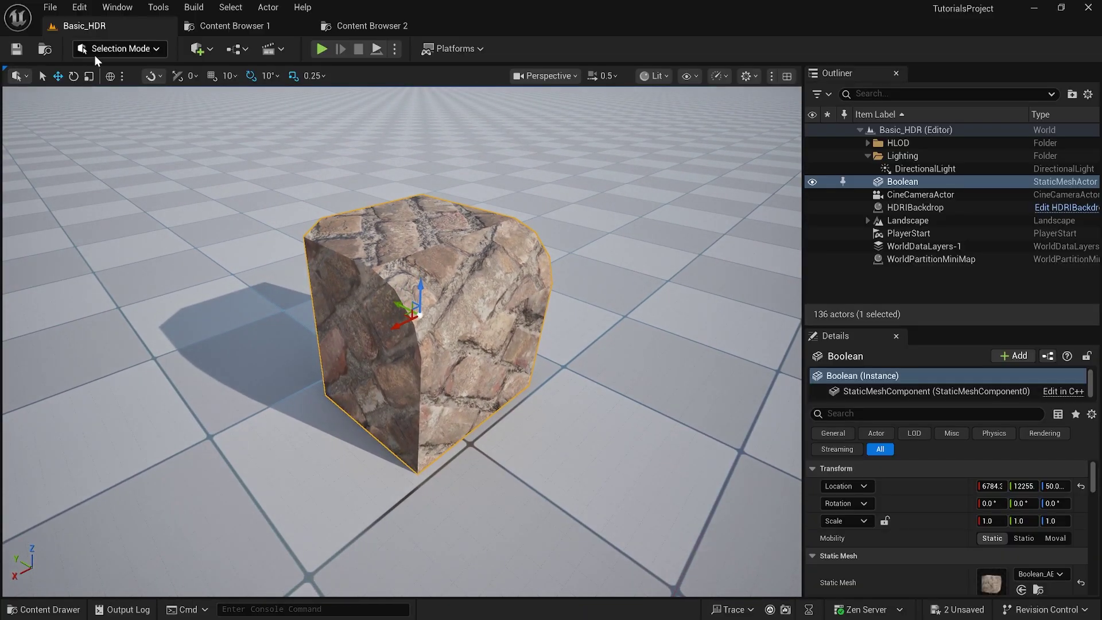
Step: Switch the editor from Selection mode to Modeling mode with the Boolean mesh selected
{"action": "left_click", "coordinate": [118, 47]}
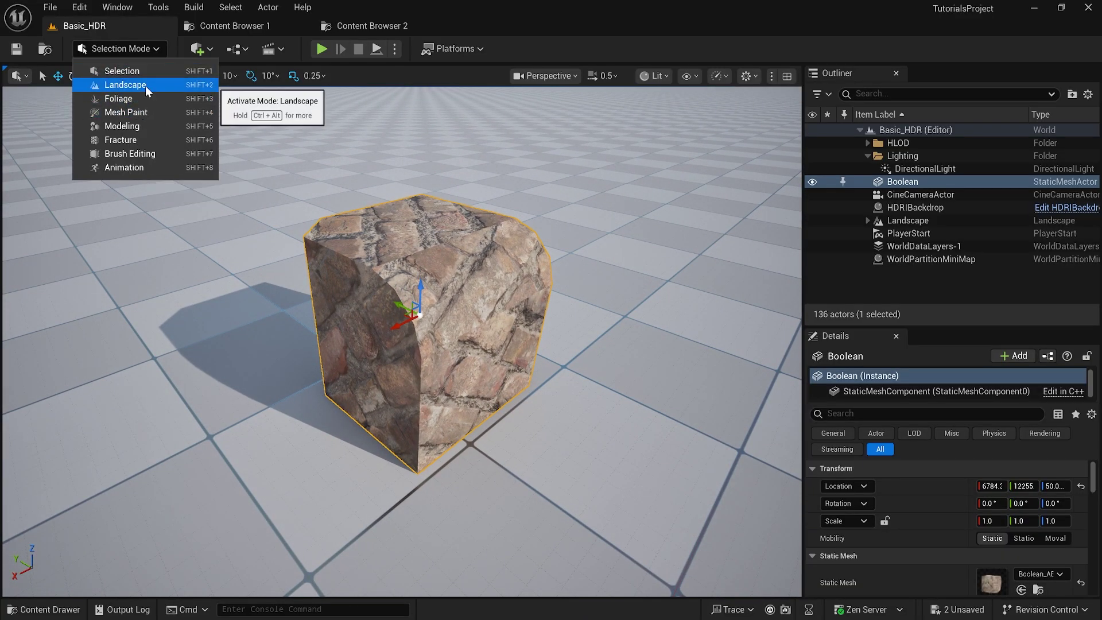
{"action": "left_click", "coordinate": [141, 126]}
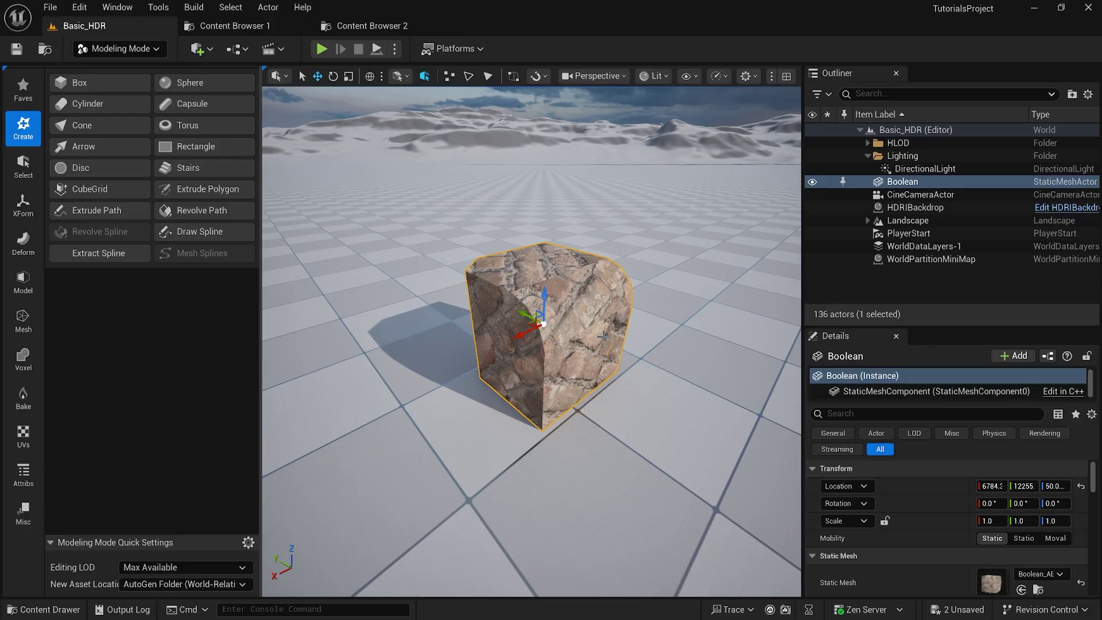
{"action": "key", "text": "w"}
{"action": "key", "text": "a"}
{"action": "right_click_drag", "start_coordinate": [603, 337], "coordinate": [608, 333]}
{"action": "key", "text": "s"}
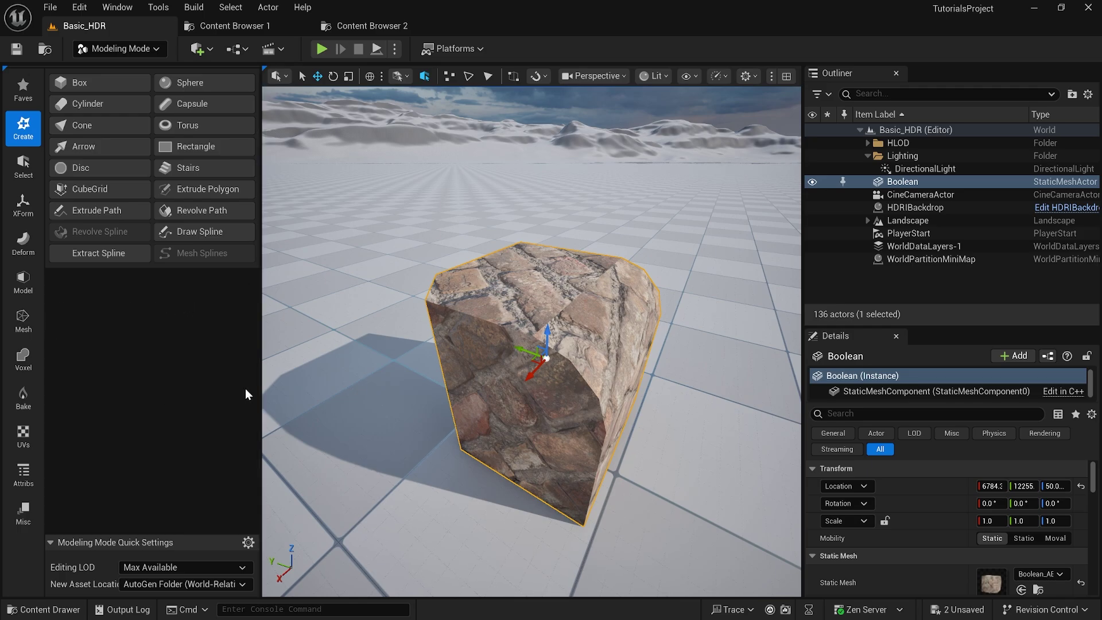
Step: Inspect the polygroups of the Boolean mesh's top and curved faces with PolyGroup Edit, and cancel the tool
{"action": "left_click", "coordinate": [22, 281]}
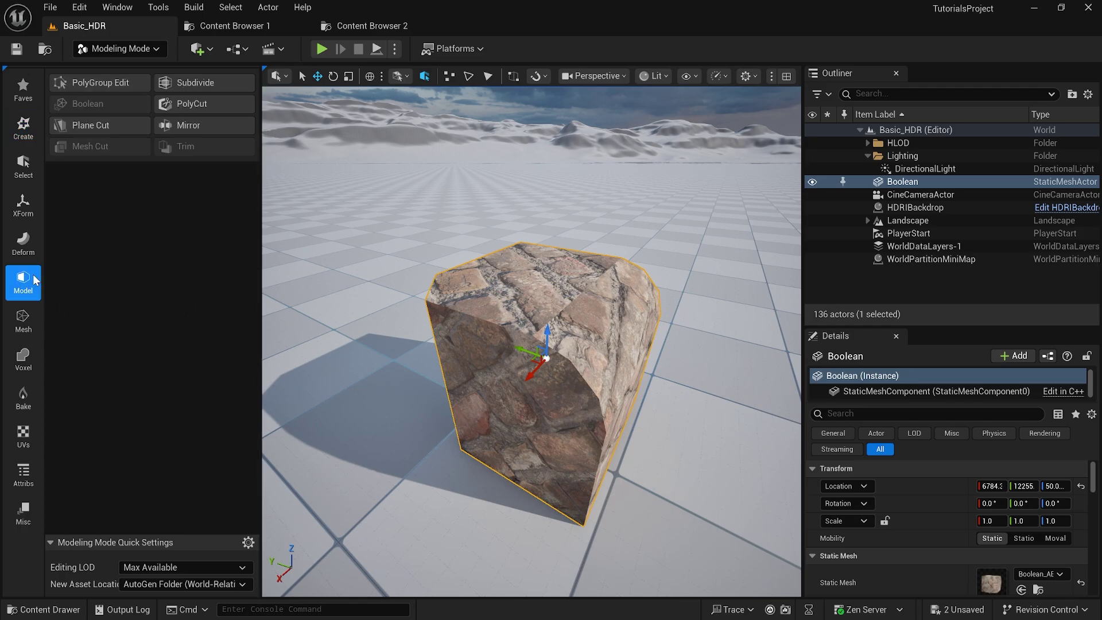
{"action": "left_click", "coordinate": [115, 81]}
{"action": "left_click", "coordinate": [499, 268]}
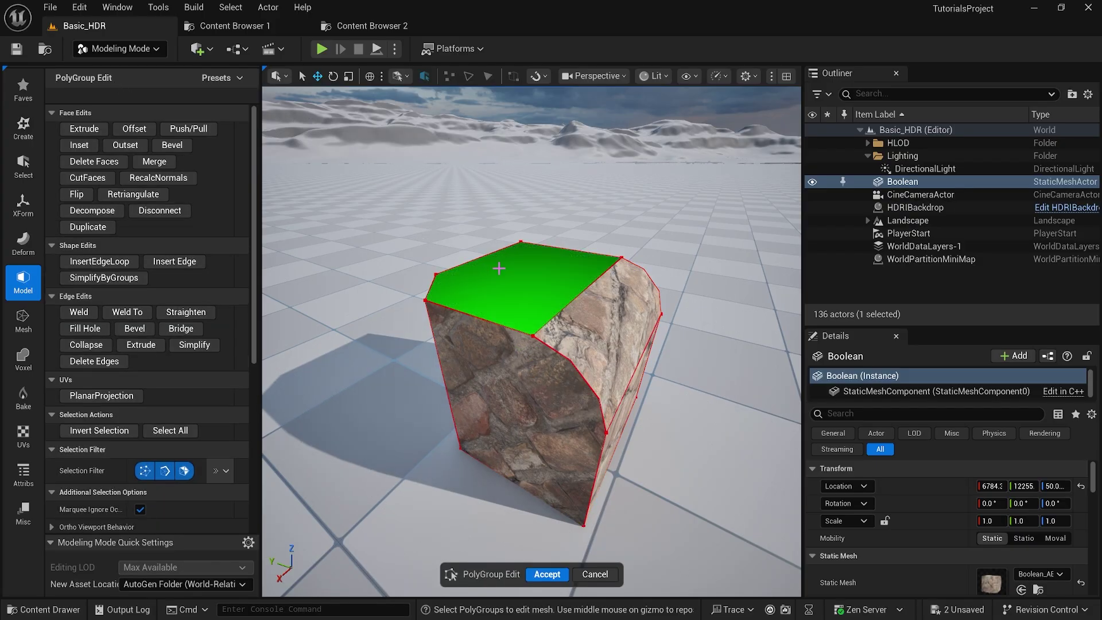
{"action": "left_click", "coordinate": [503, 272]}
{"action": "left_click", "coordinate": [603, 347]}
{"action": "left_click_drag", "start_coordinate": [603, 346], "coordinate": [678, 253], "text": "alt"}
{"action": "left_click", "coordinate": [461, 285]}
{"action": "left_click_drag", "start_coordinate": [605, 223], "coordinate": [578, 367], "text": "alt"}
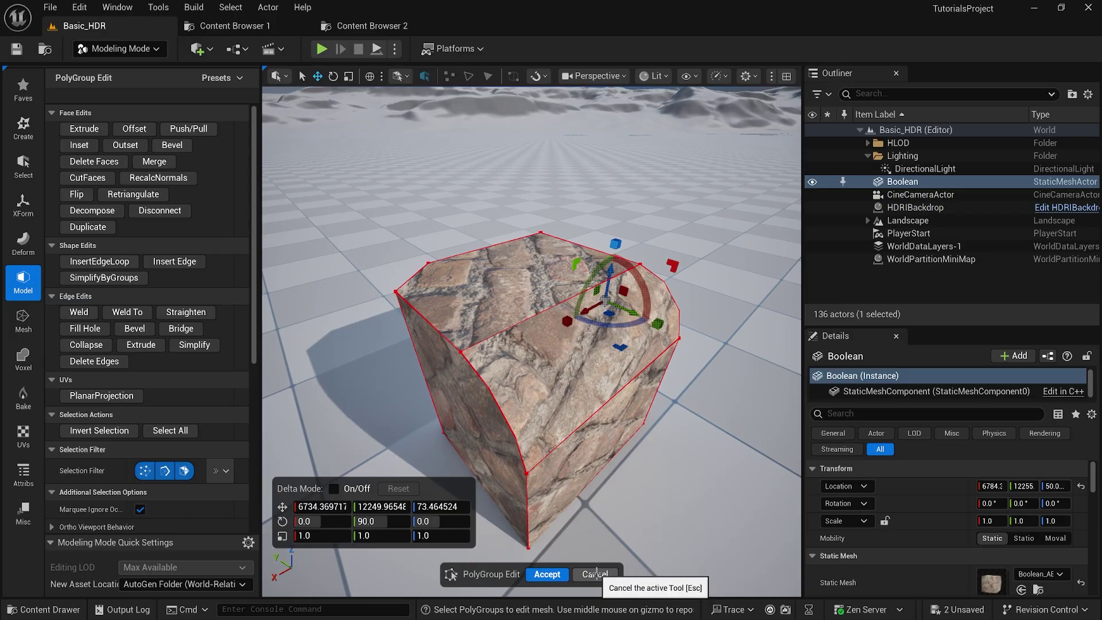
{"action": "left_click", "coordinate": [595, 574]}
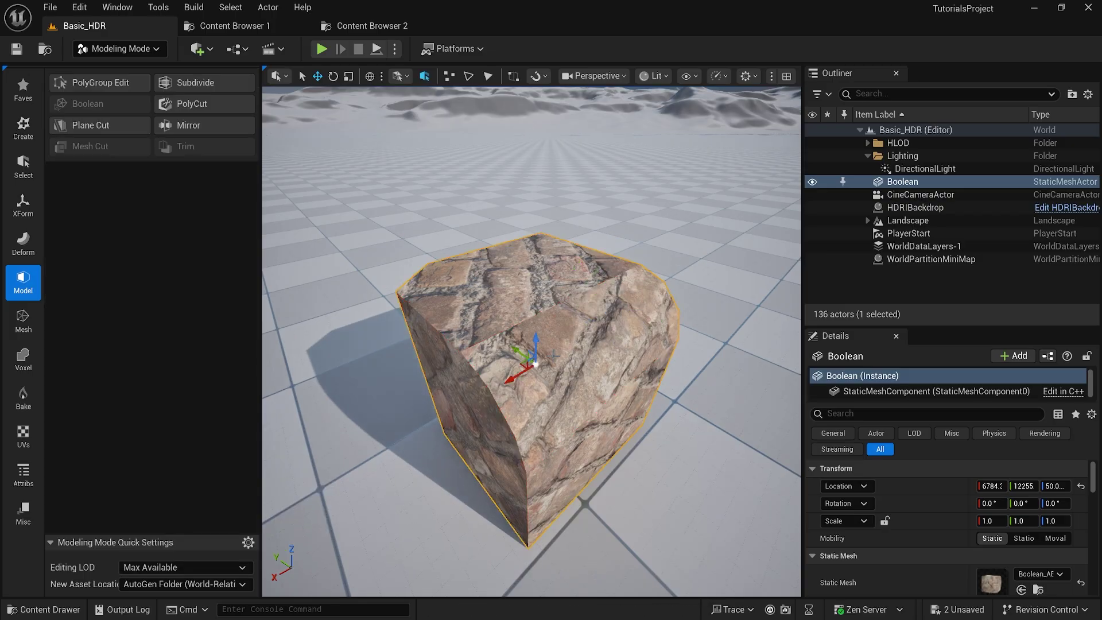
Step: Start Tri Select on the mesh, brush-select triangles on the top face and set the selection mode to By UVIsland
{"action": "left_click", "coordinate": [23, 320]}
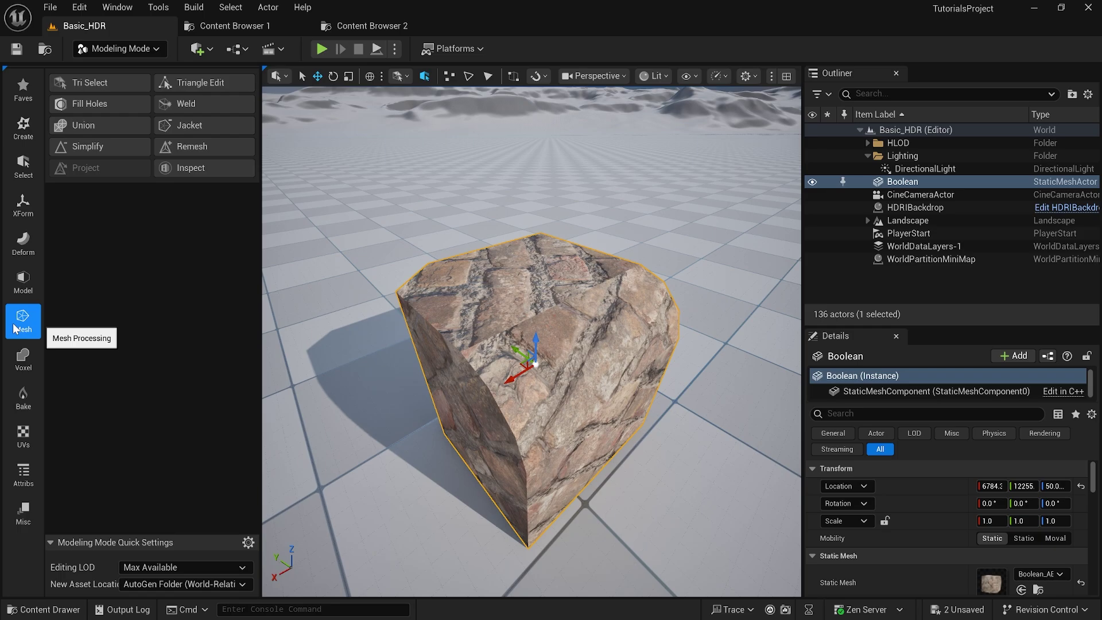
{"action": "left_click", "coordinate": [111, 84]}
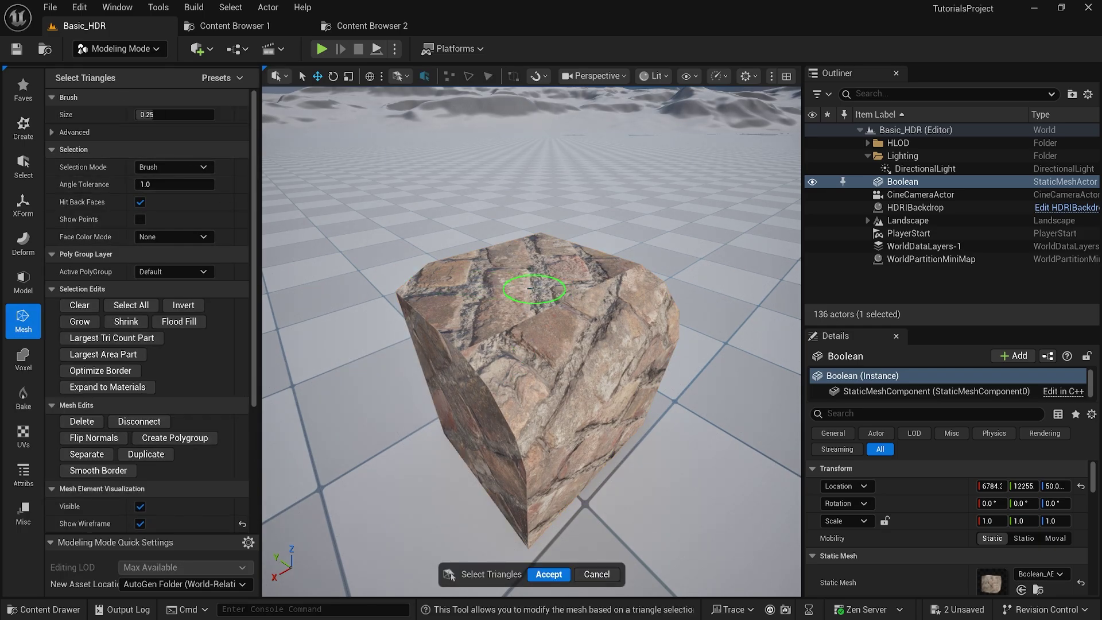
{"action": "mouse_move", "coordinate": [529, 288]}
{"action": "left_mouse_down"}
{"action": "mouse_move", "coordinate": [509, 281]}
{"action": "mouse_move", "coordinate": [530, 261]}
{"action": "left_mouse_up"}
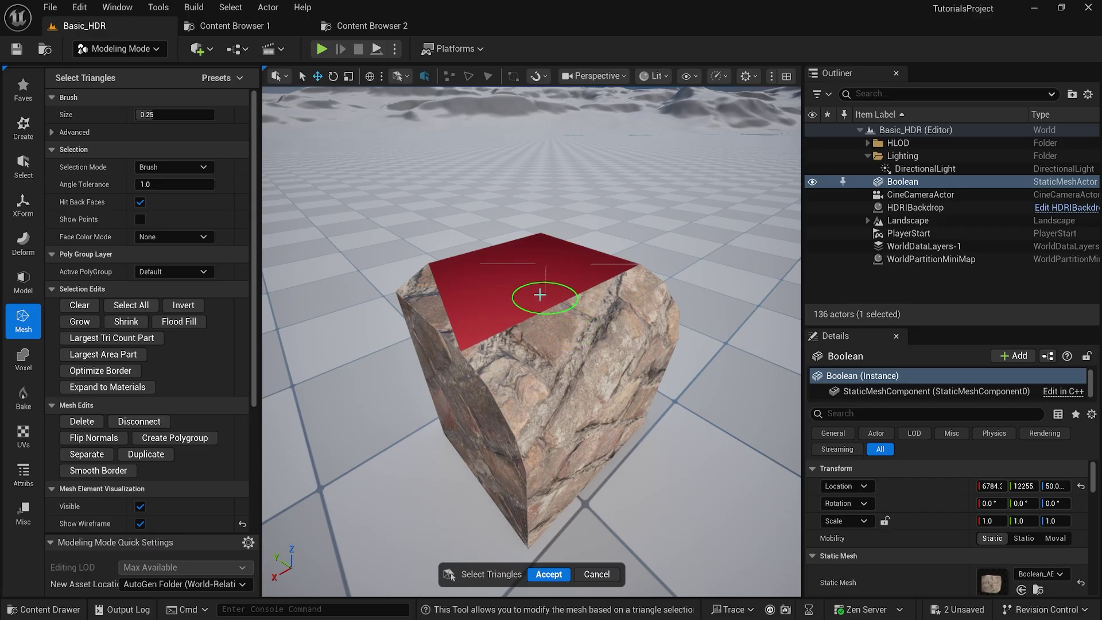
{"action": "left_click", "coordinate": [161, 167]}
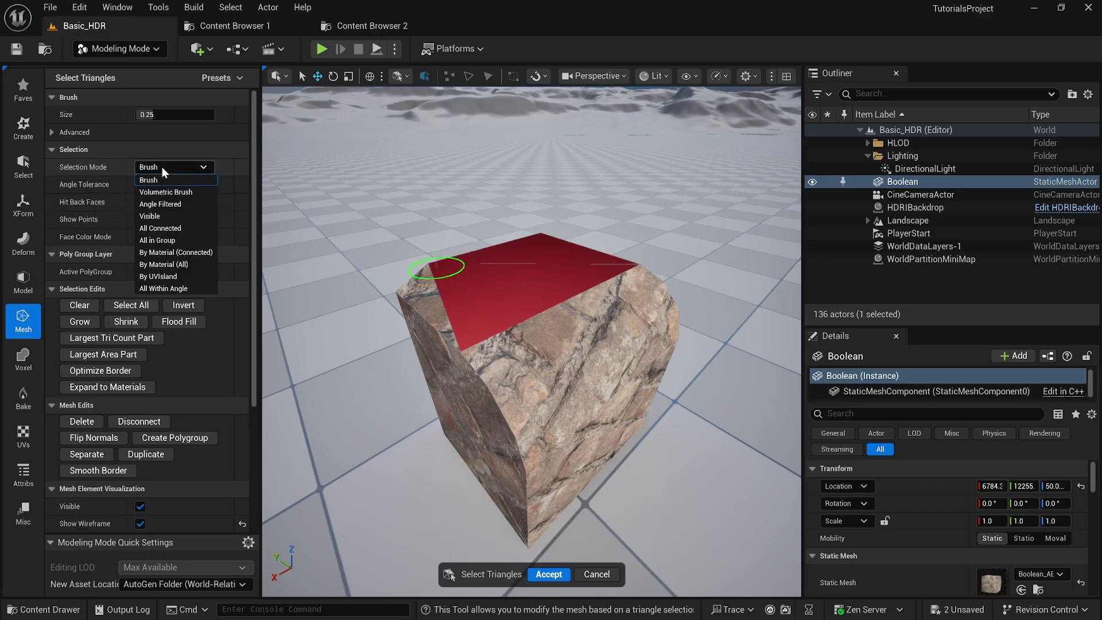
{"action": "left_click", "coordinate": [191, 276]}
Step: Select the whole top face plus the adjoining curved and front faces by UV island and create a polygroup from them
{"action": "left_click", "coordinate": [486, 290]}
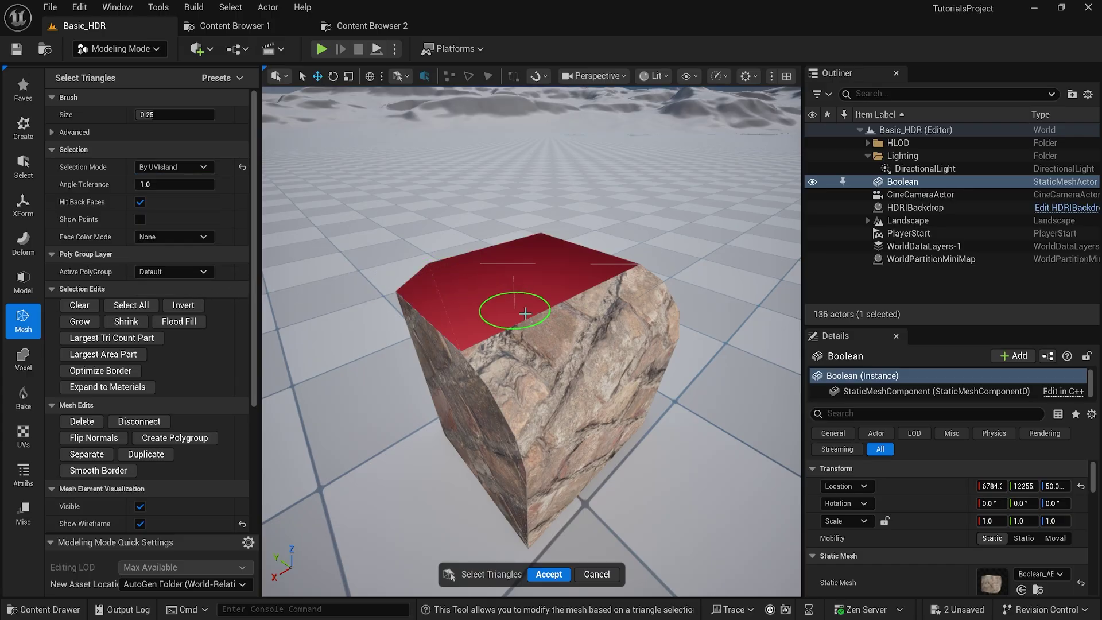
{"action": "left_click", "coordinate": [558, 330]}
{"action": "left_click", "coordinate": [602, 412]}
{"action": "right_click_drag", "start_coordinate": [576, 376], "coordinate": [578, 298]}
{"action": "left_click_drag", "start_coordinate": [574, 380], "coordinate": [443, 393], "text": "alt"}
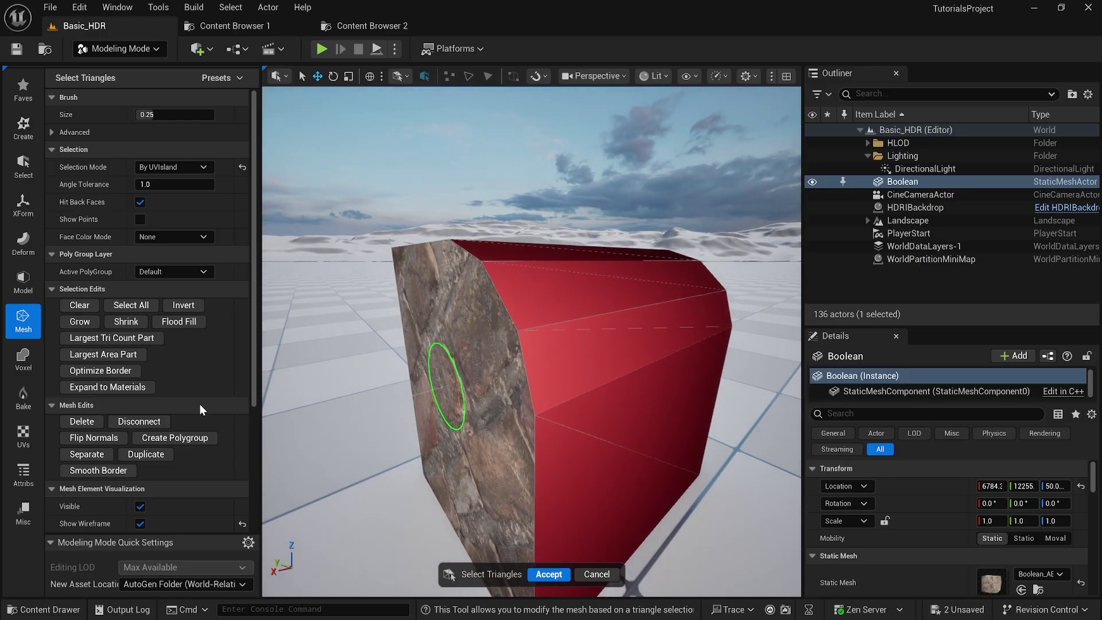
{"action": "left_click", "coordinate": [184, 438]}
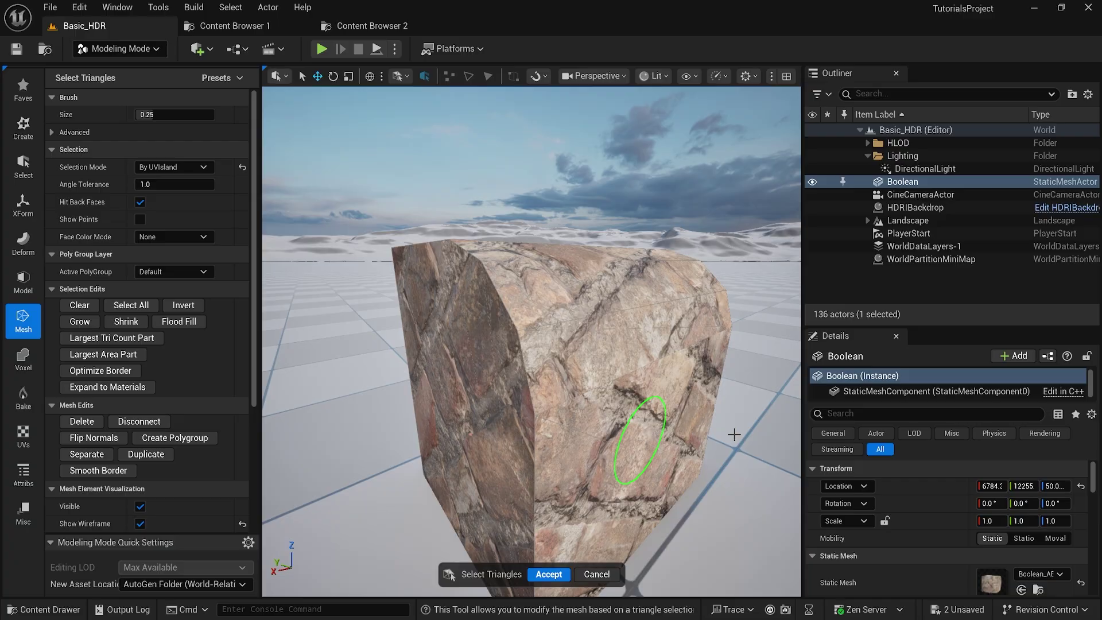
Step: Select the adjoining side faces, including the narrow corner face, create a polygroup from them and accept the triangle edits
{"action": "mouse_move", "coordinate": [518, 444]}
{"action": "left_mouse_down", "text": "alt"}
{"action": "mouse_move", "coordinate": [484, 418]}
{"action": "mouse_move", "coordinate": [632, 320]}
{"action": "mouse_move", "coordinate": [600, 337]}
{"action": "mouse_move", "coordinate": [597, 369]}
{"action": "mouse_move", "coordinate": [483, 451]}
{"action": "left_mouse_up", "text": "alt"}
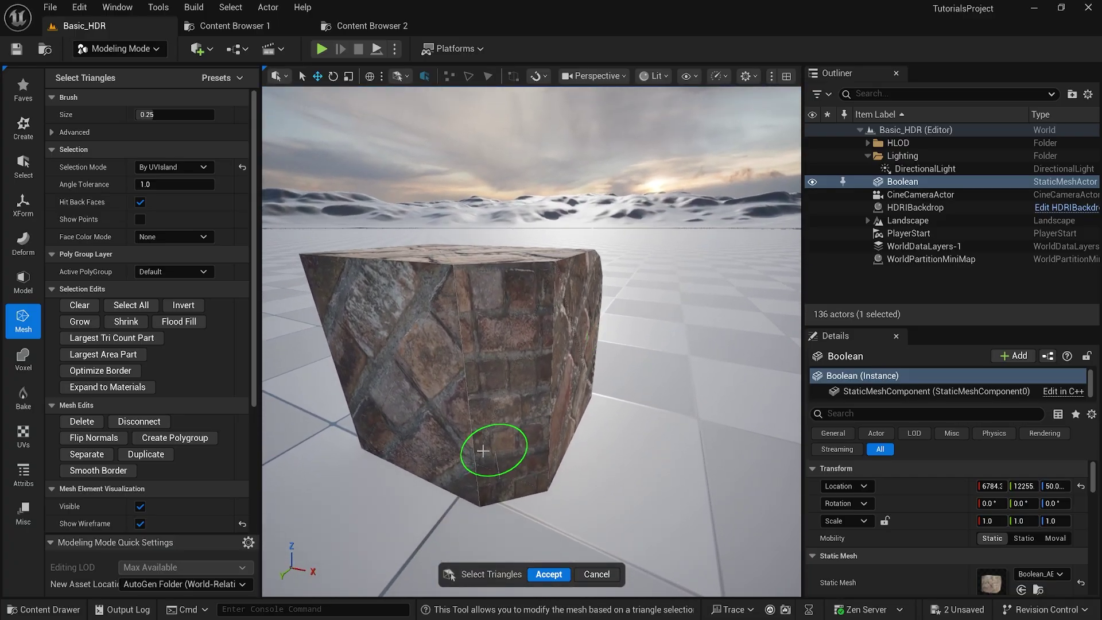
{"action": "left_click", "coordinate": [389, 367]}
{"action": "left_click", "coordinate": [492, 385]}
{"action": "left_click", "coordinate": [563, 366]}
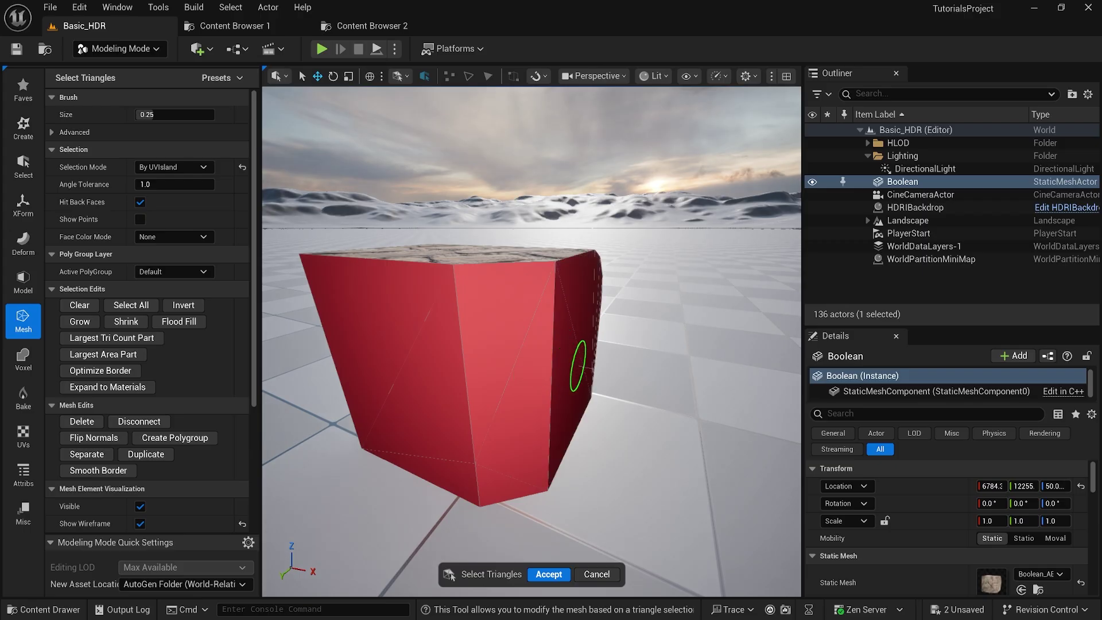
{"action": "mouse_move", "coordinate": [578, 366]}
{"action": "left_mouse_down", "text": "alt"}
{"action": "mouse_move", "coordinate": [563, 401]}
{"action": "mouse_move", "coordinate": [540, 333]}
{"action": "mouse_move", "coordinate": [528, 355]}
{"action": "mouse_move", "coordinate": [607, 350]}
{"action": "left_mouse_up", "text": "alt"}
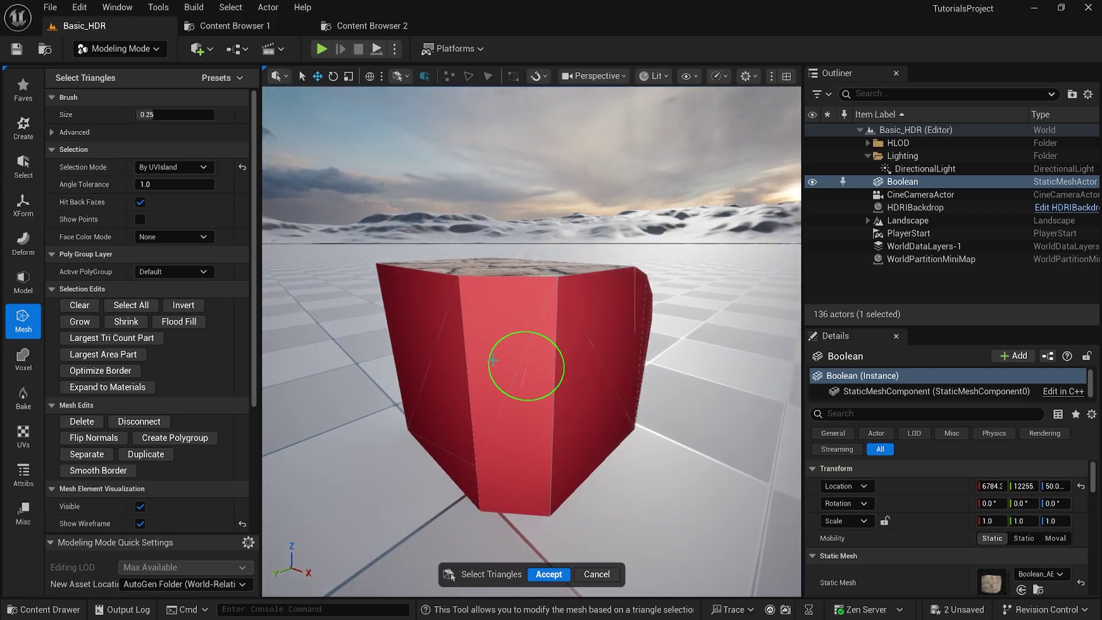
{"action": "left_click_drag", "start_coordinate": [471, 366], "coordinate": [425, 372], "text": "alt"}
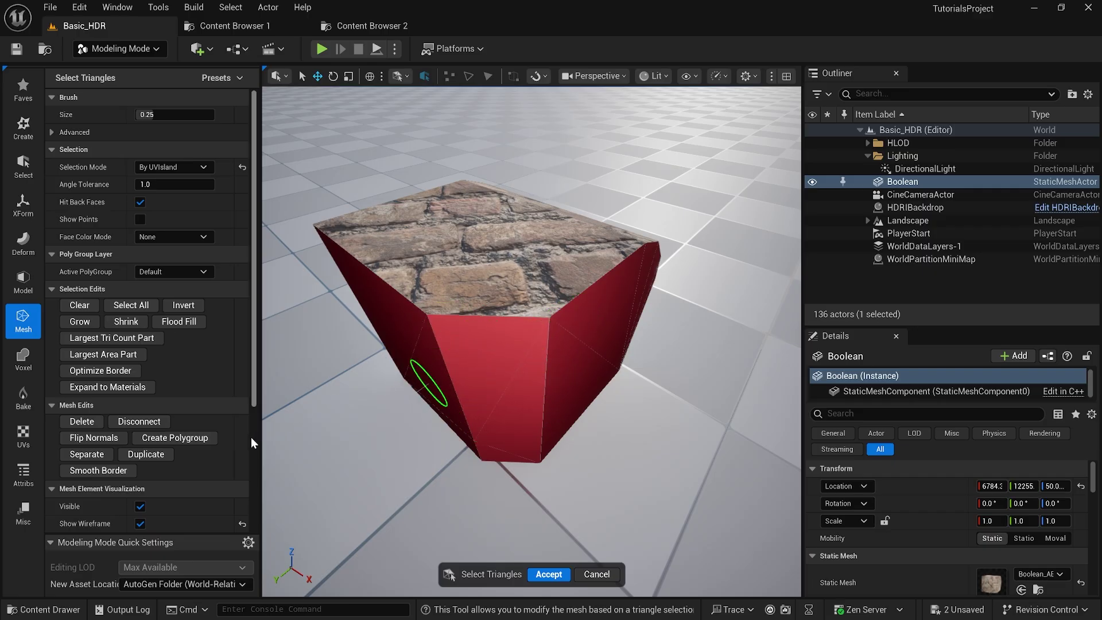
{"action": "left_click", "coordinate": [203, 437]}
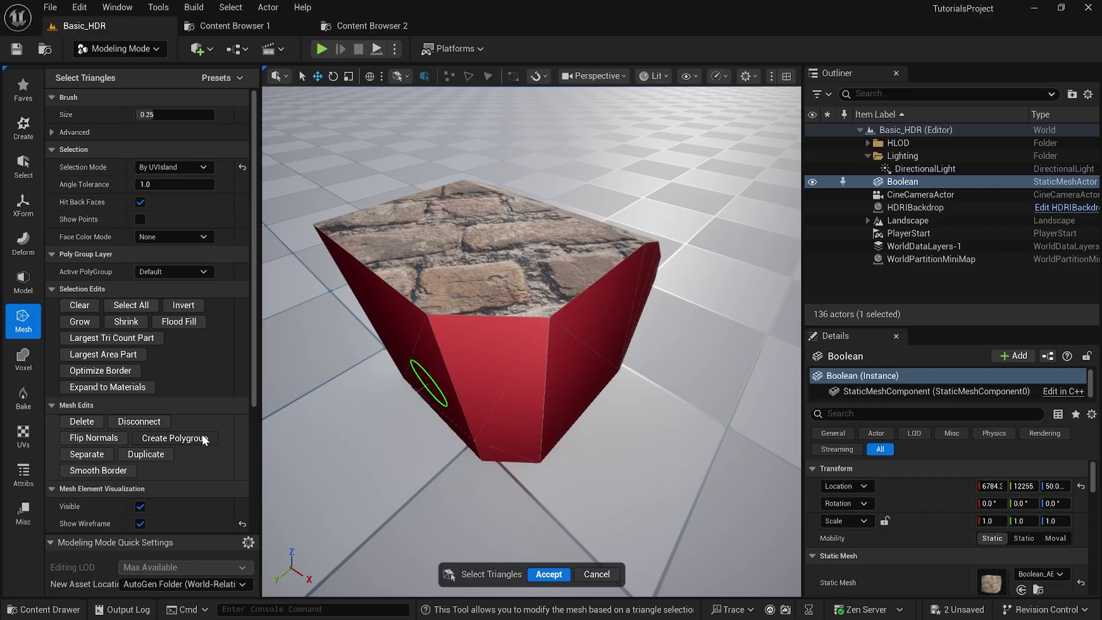
{"action": "left_click", "coordinate": [548, 574]}
{"action": "right_click_drag", "start_coordinate": [543, 554], "coordinate": [276, 493]}
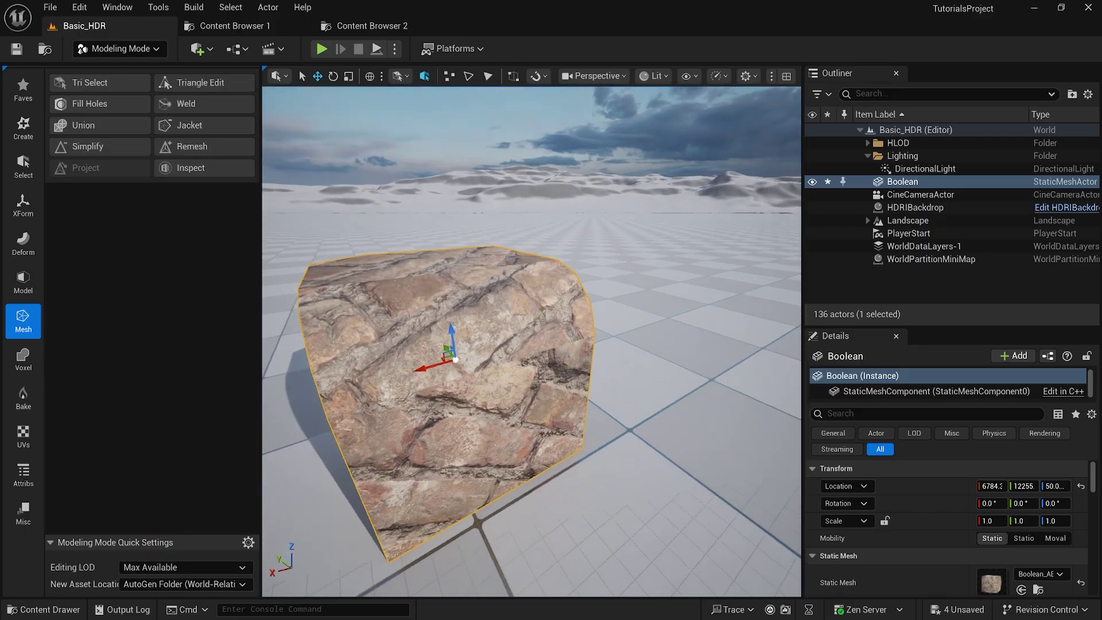
Step: Check the mesh's polygroups from all sides with PolyGroup Edit by selecting faces, and accept the tool
{"action": "right_click_drag", "start_coordinate": [385, 345], "coordinate": [357, 236]}
{"action": "left_click", "coordinate": [23, 281]}
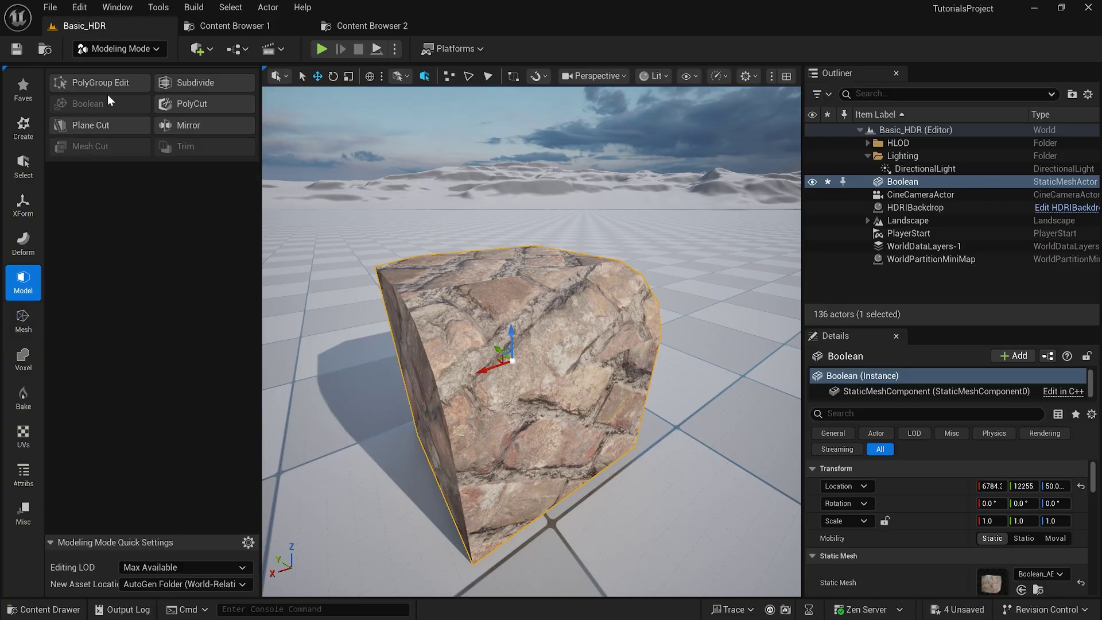
{"action": "left_click", "coordinate": [98, 82]}
{"action": "left_click", "coordinate": [490, 297]}
{"action": "left_click_drag", "start_coordinate": [491, 297], "coordinate": [661, 373], "text": "alt"}
{"action": "left_click", "coordinate": [578, 387]}
{"action": "left_click_drag", "start_coordinate": [578, 386], "coordinate": [735, 368], "text": "alt"}
{"action": "left_click", "coordinate": [620, 430]}
{"action": "left_click_drag", "start_coordinate": [516, 459], "coordinate": [571, 384], "text": "alt"}
{"action": "left_click", "coordinate": [528, 315]}
{"action": "left_click_drag", "start_coordinate": [528, 314], "coordinate": [632, 436], "text": "alt"}
{"action": "right_click_drag", "start_coordinate": [509, 390], "coordinate": [551, 505]}
{"action": "left_click", "coordinate": [556, 574]}
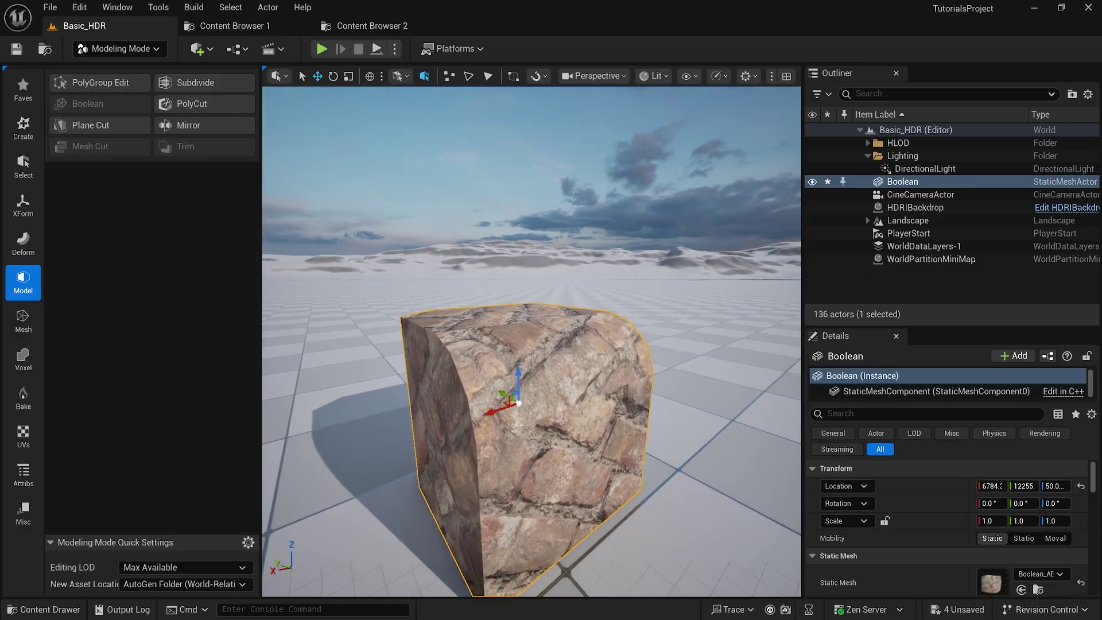
Step: Close the two Content Browser tabs and open the Boolean mesh in the UV Editor
{"action": "left_click", "coordinate": [33, 440]}
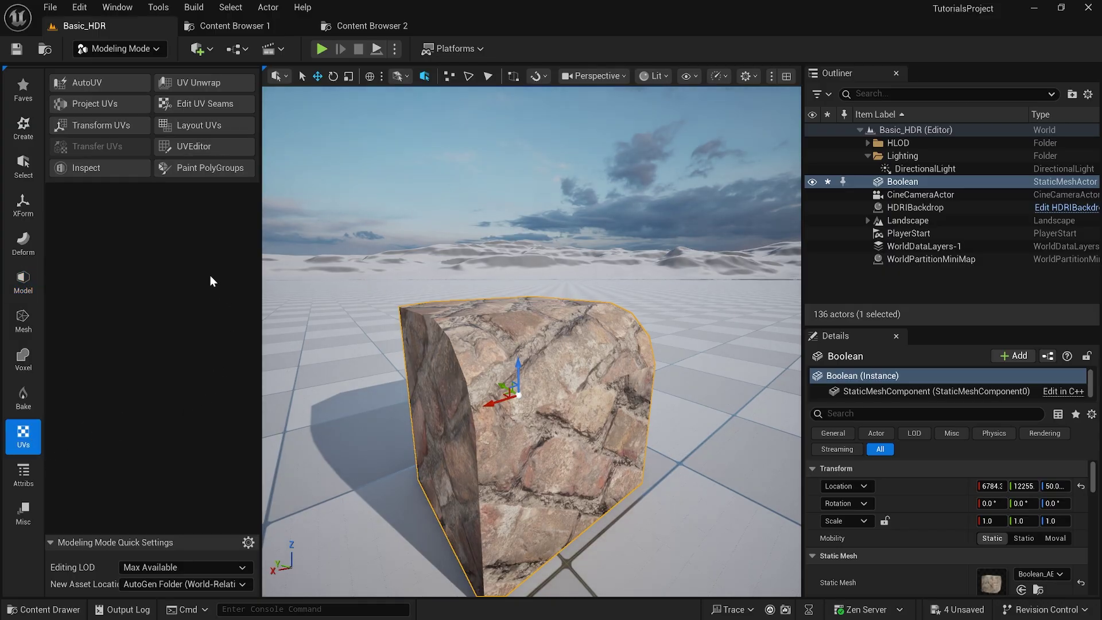
{"action": "middle_click", "coordinate": [361, 24]}
{"action": "middle_click", "coordinate": [259, 23]}
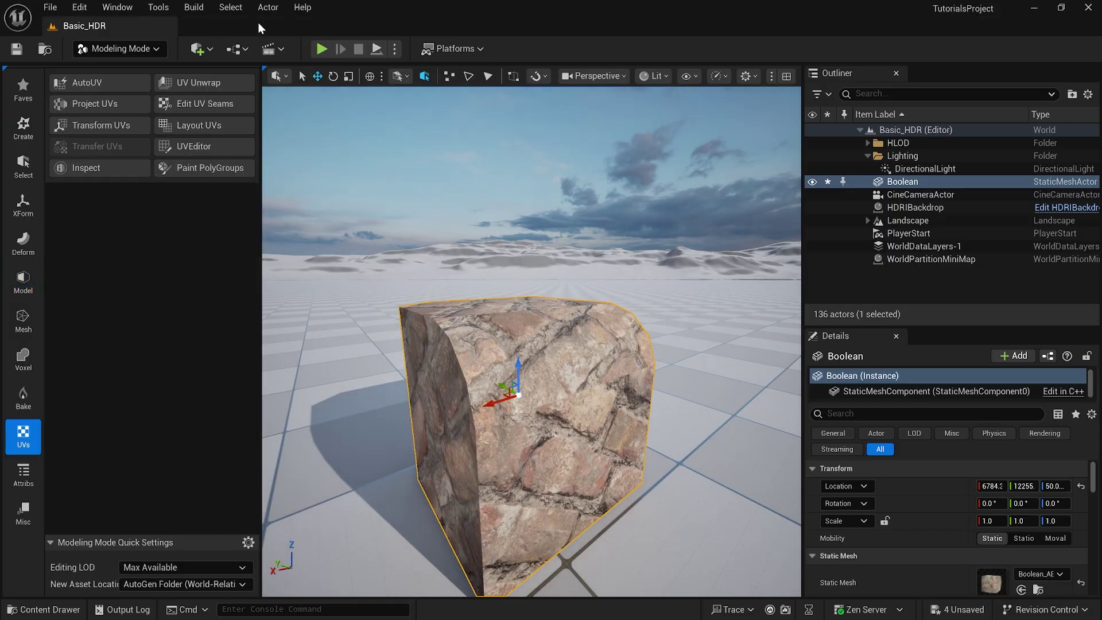
{"action": "left_click", "coordinate": [192, 145]}
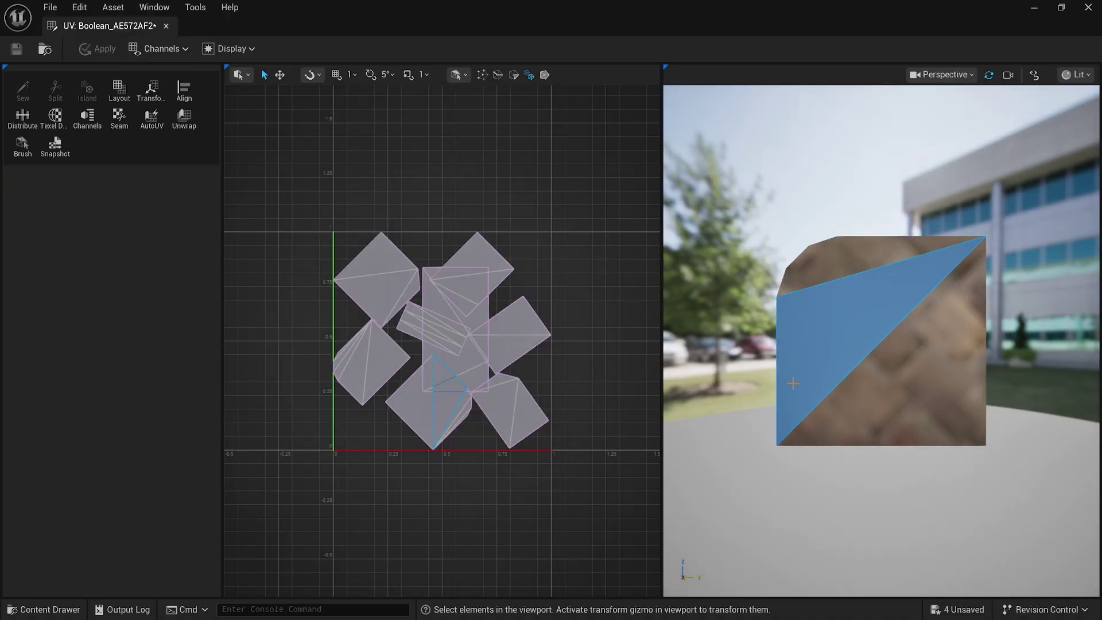
{"action": "left_click_drag", "start_coordinate": [792, 381], "coordinate": [901, 391], "text": "alt"}
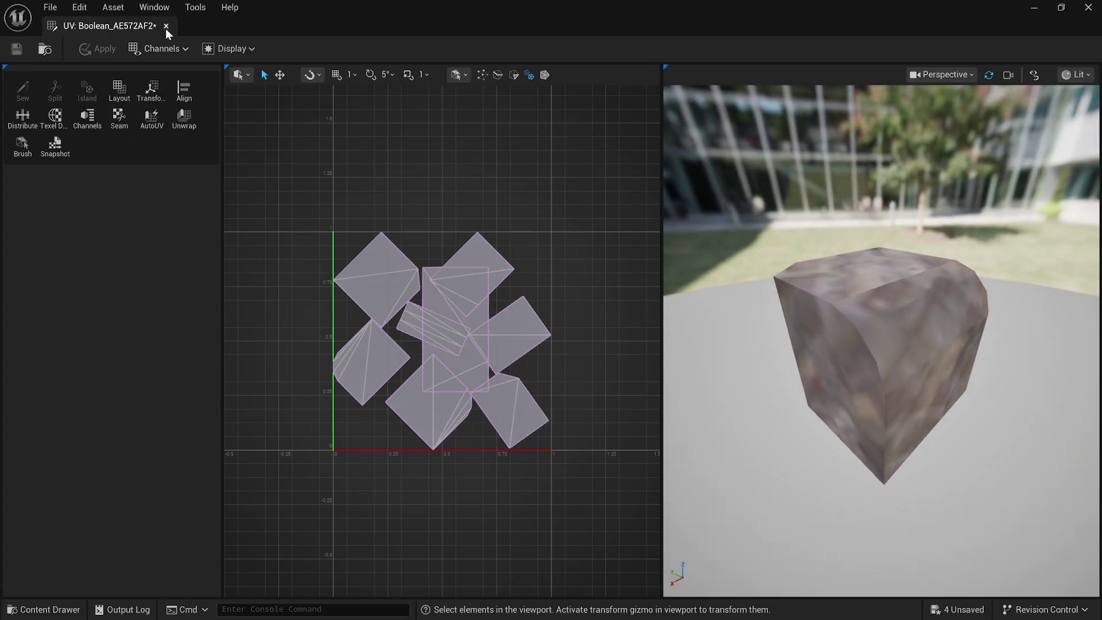
Step: Restore the UV Editor to a smaller window so the mesh in the level viewport can be viewed beside it
{"action": "double_click", "coordinate": [132, 27]}
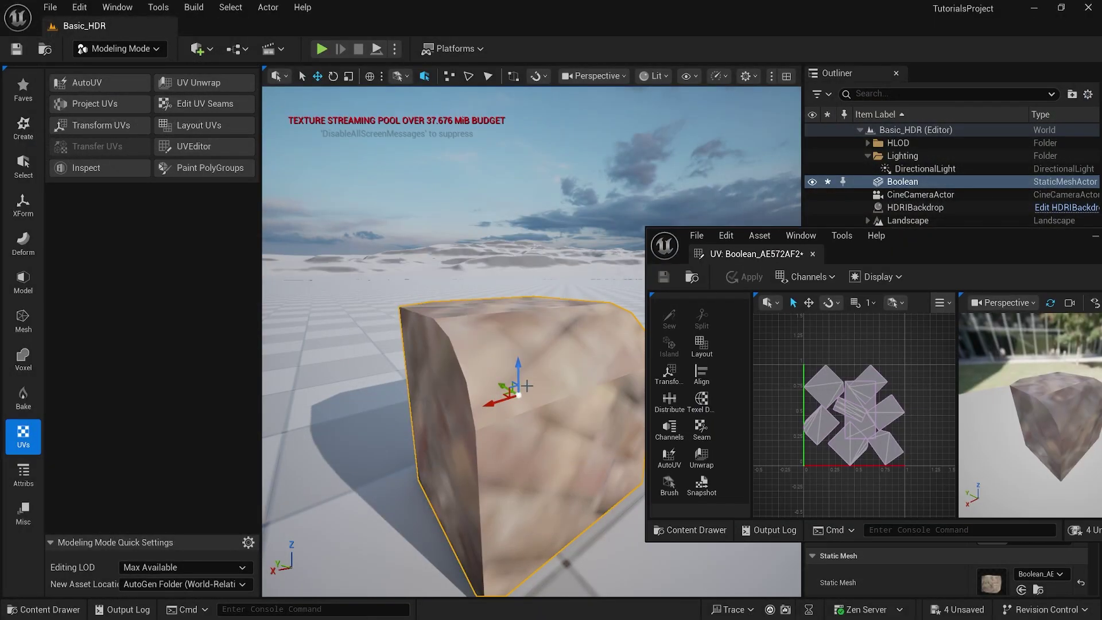
{"action": "left_click_drag", "start_coordinate": [544, 279], "coordinate": [573, 292], "text": "alt"}
{"action": "right_click_drag", "start_coordinate": [573, 293], "coordinate": [571, 289]}
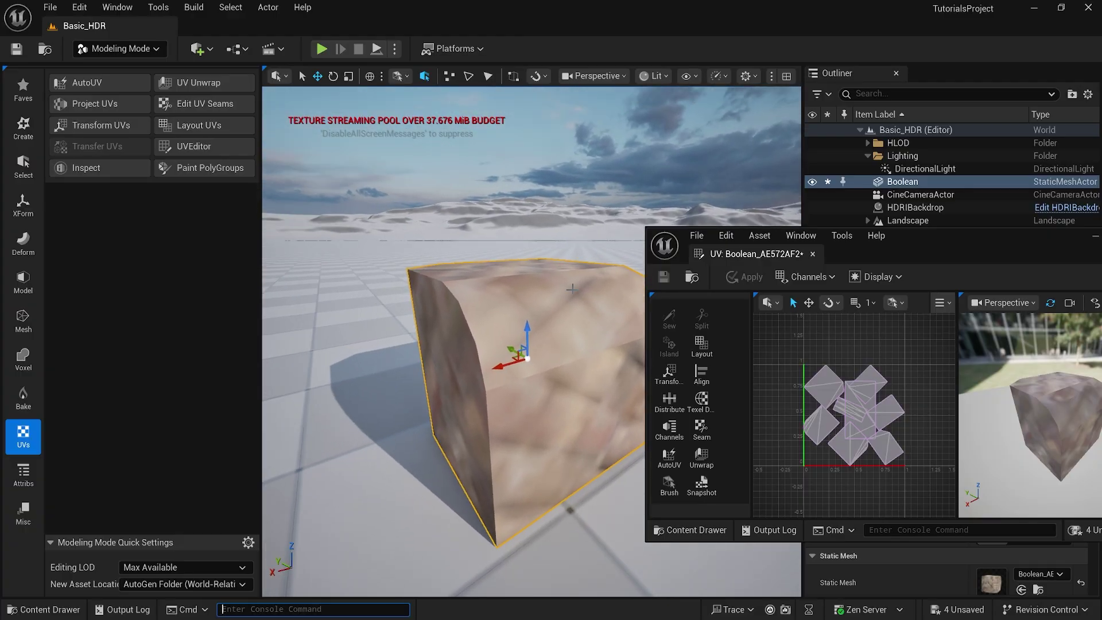
{"action": "type", "text": "texture"}
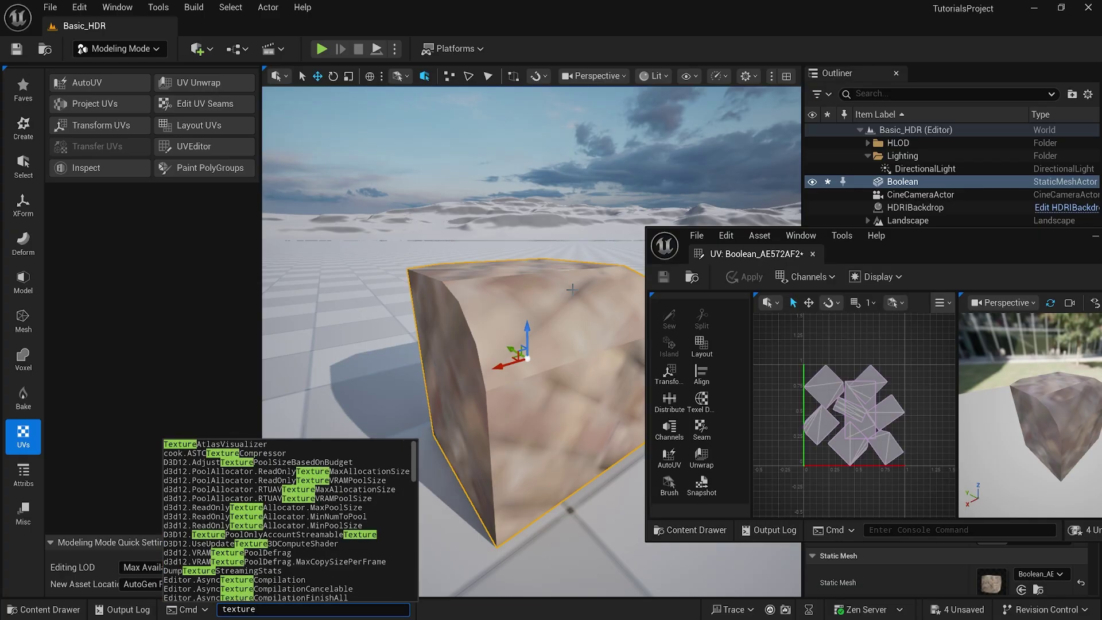
{"action": "type", "text": ".streamin"}
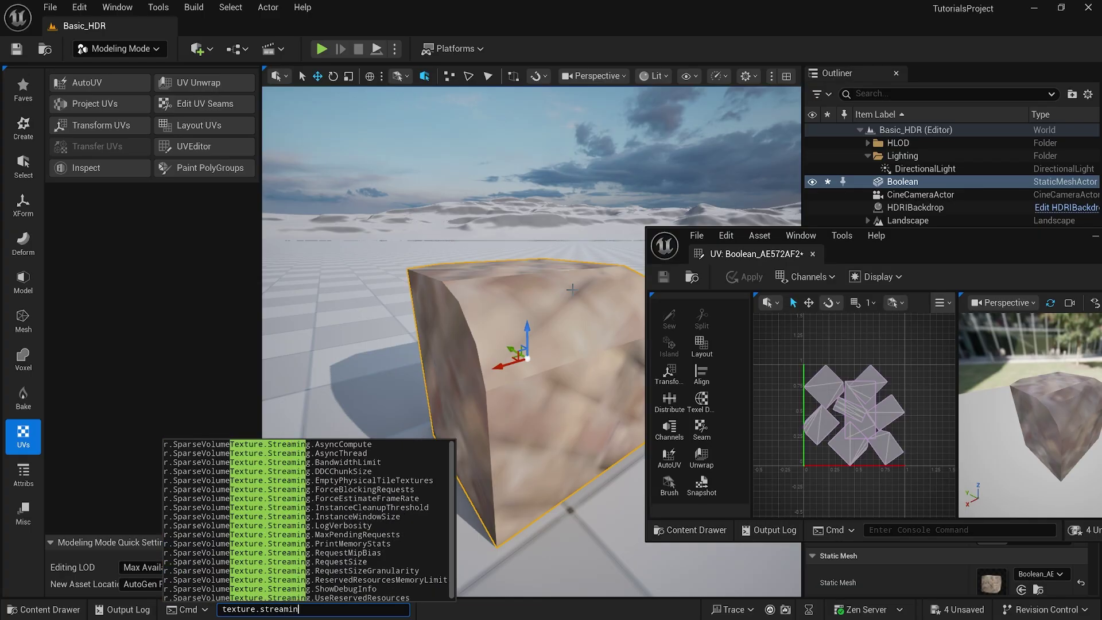
{"action": "type", "text": "g.poo"}
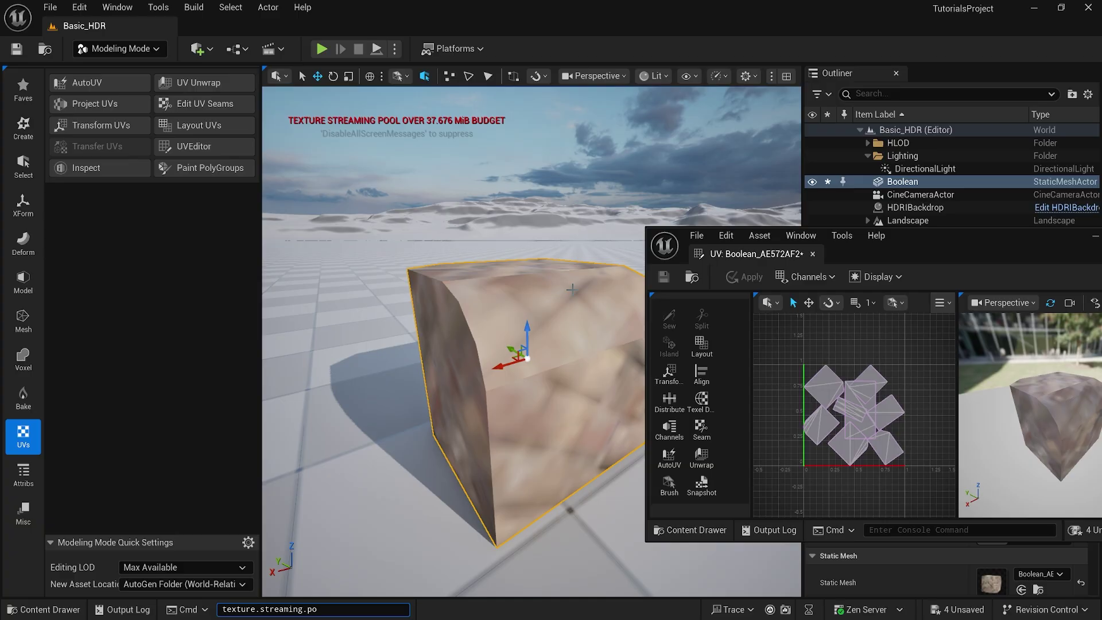
{"action": "key", "text": "Return"}
Step: Raise the texture streaming pool by running the console command r.Streaming.PoolSize 10000
{"action": "type", "text": "streaming.pool"}
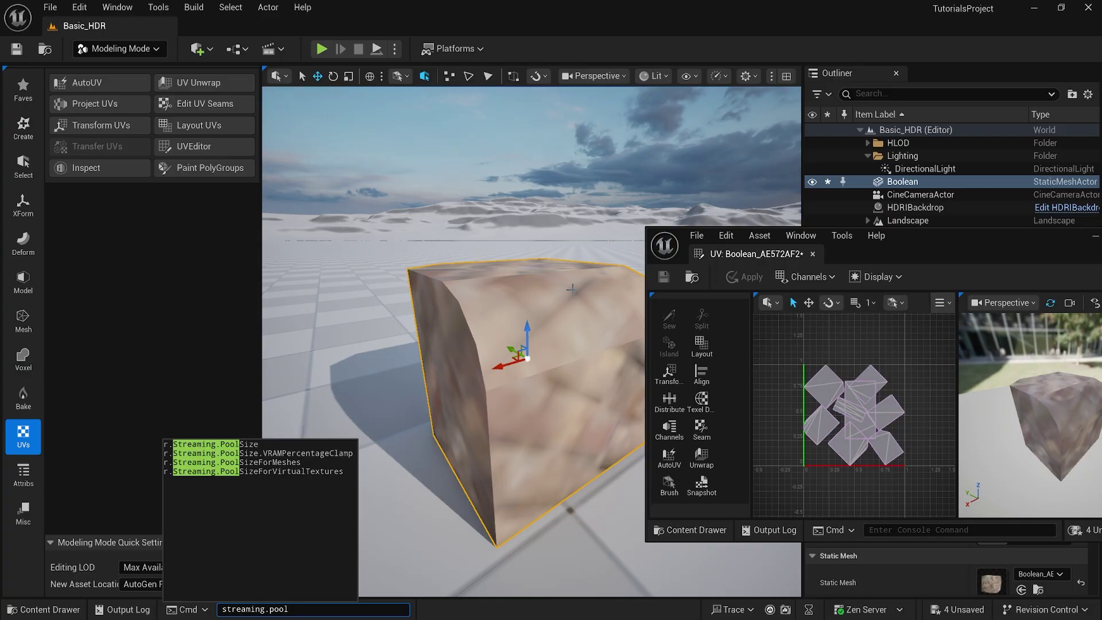
{"action": "key", "text": "Down"}
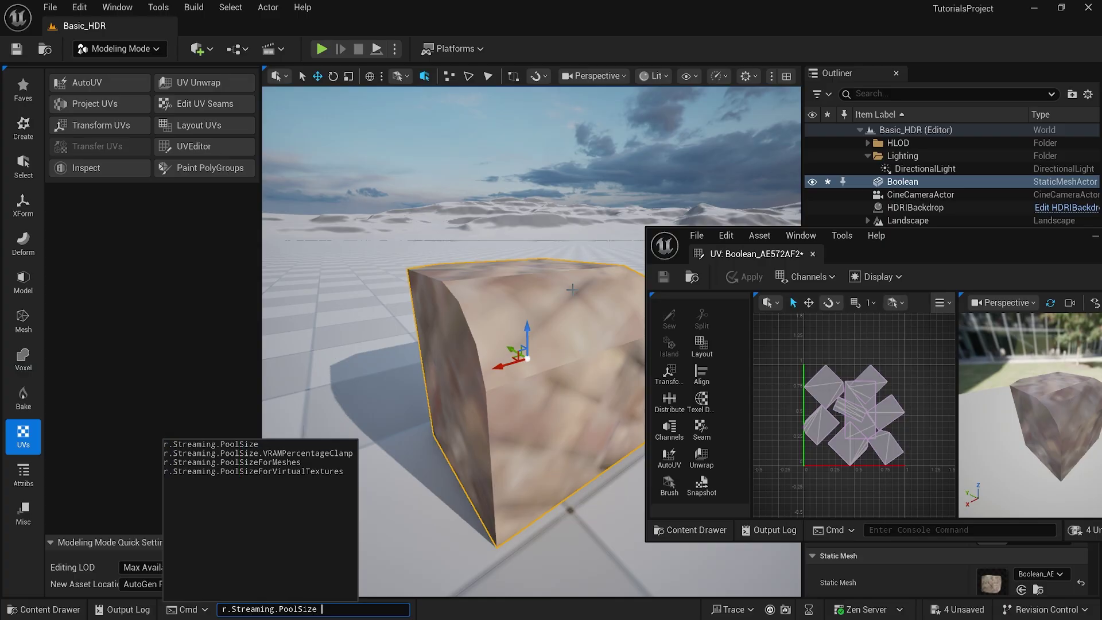
{"action": "type", "text": "300"}
{"action": "key", "text": "BackSpace"}
{"action": "type", "text": "10000"}
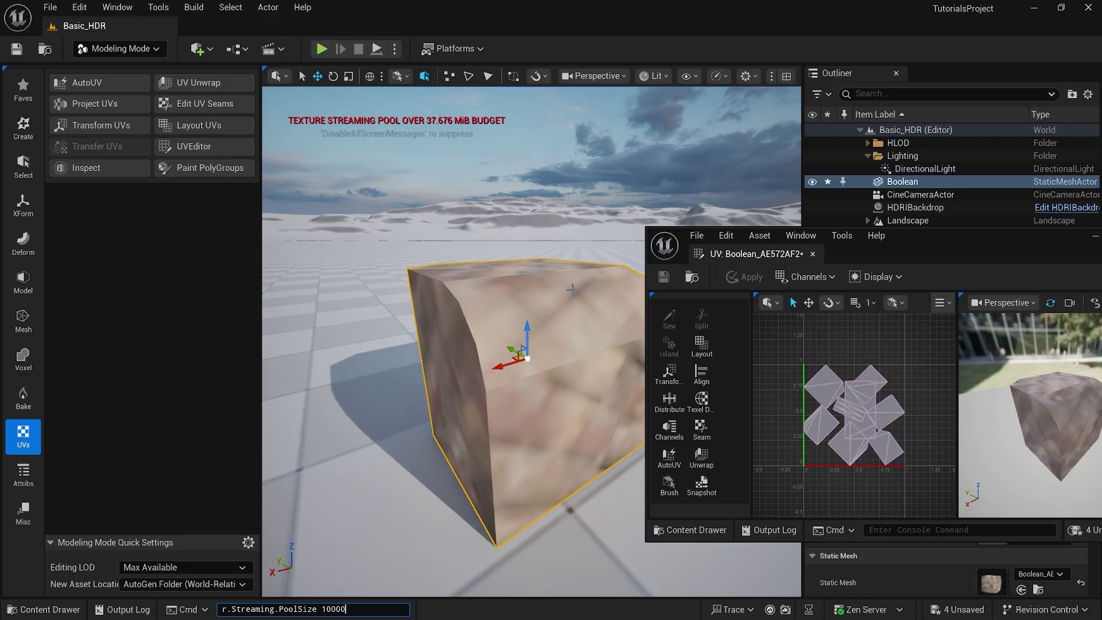
{"action": "key", "text": "Return"}
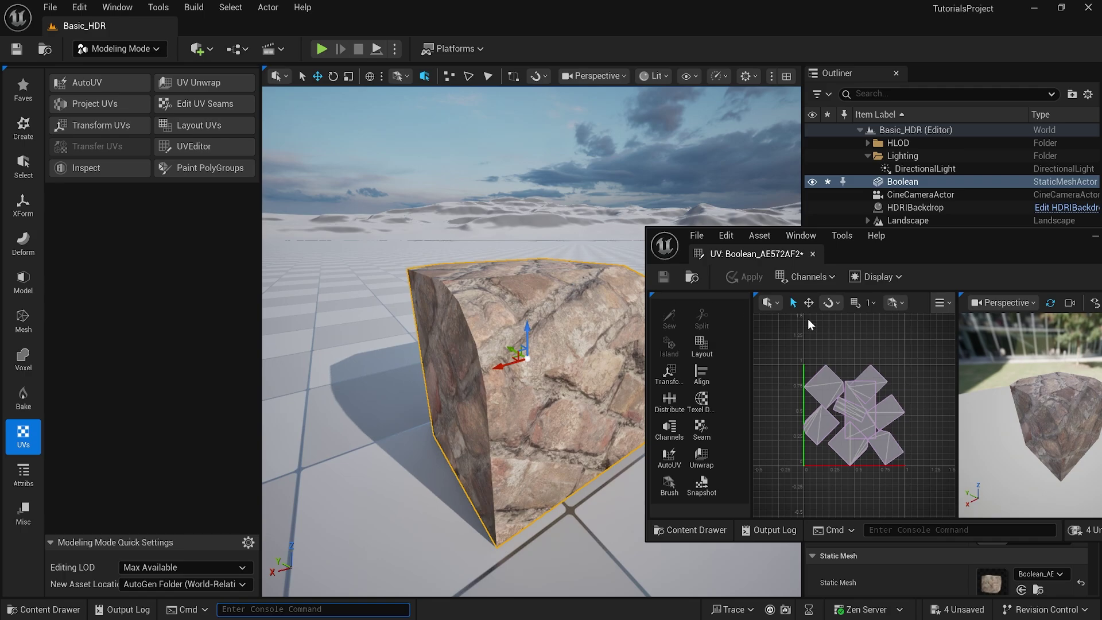
Step: Dock the UV Editor as a tab beside the level tab in the main window and use island selection mode
{"action": "left_click_drag", "start_coordinate": [935, 235], "coordinate": [850, 190]}
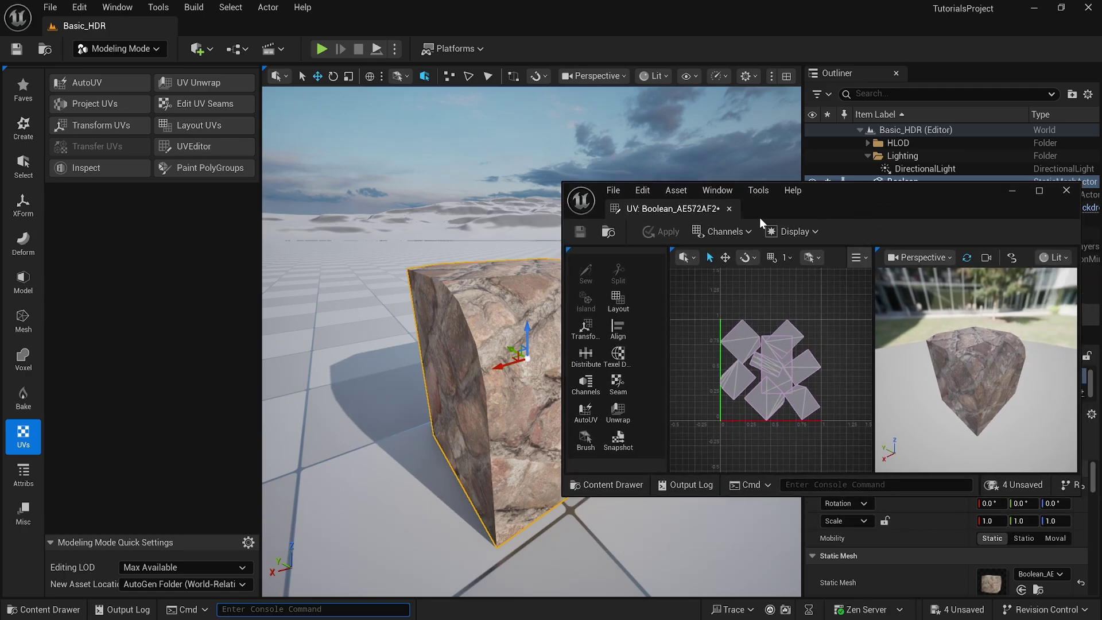
{"action": "left_click_drag", "start_coordinate": [663, 207], "coordinate": [269, 32]}
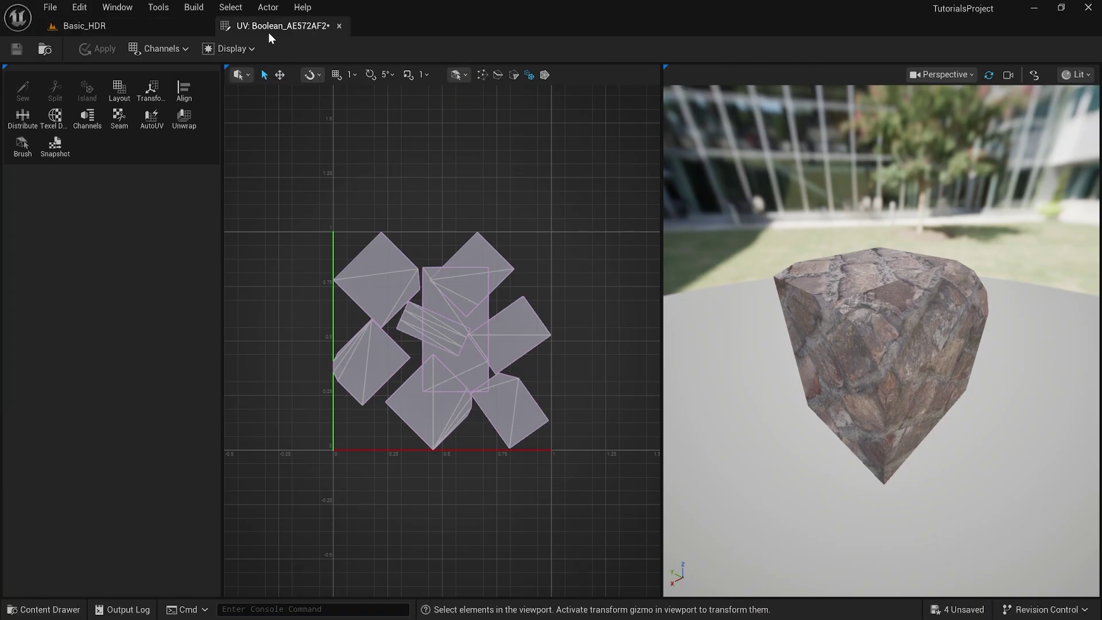
{"action": "left_click_drag", "start_coordinate": [918, 336], "coordinate": [850, 289], "text": "alt"}
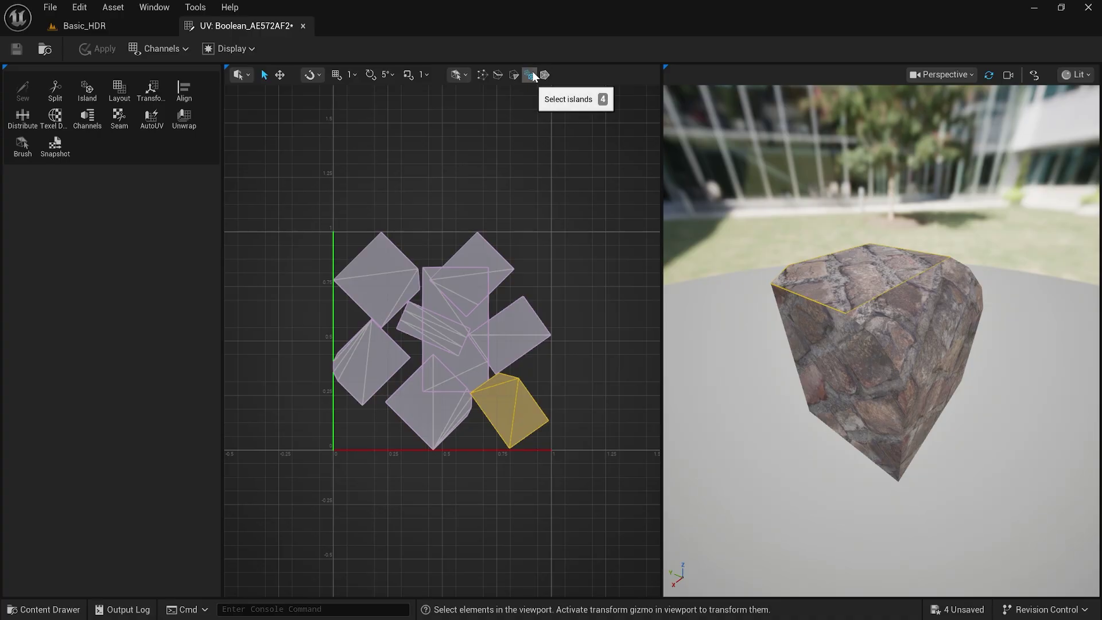
{"action": "left_click", "coordinate": [529, 74]}
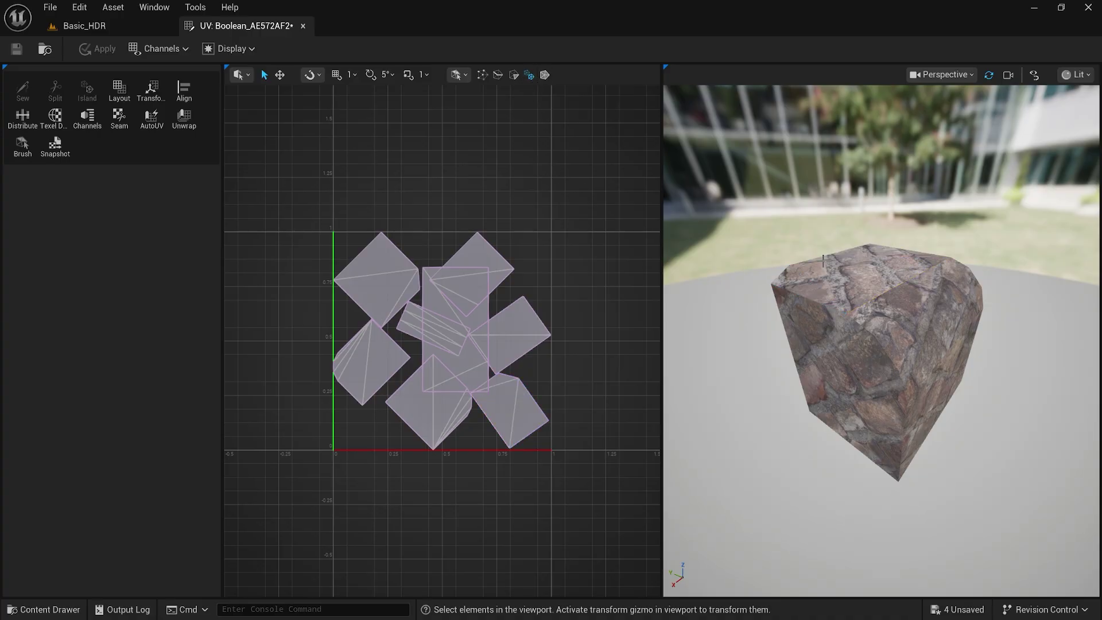
Step: Select the UV islands of the top face, the curved strip and the adjoining flat side face
{"action": "left_click", "coordinate": [850, 264]}
{"action": "left_click_drag", "start_coordinate": [752, 370], "coordinate": [844, 236]}
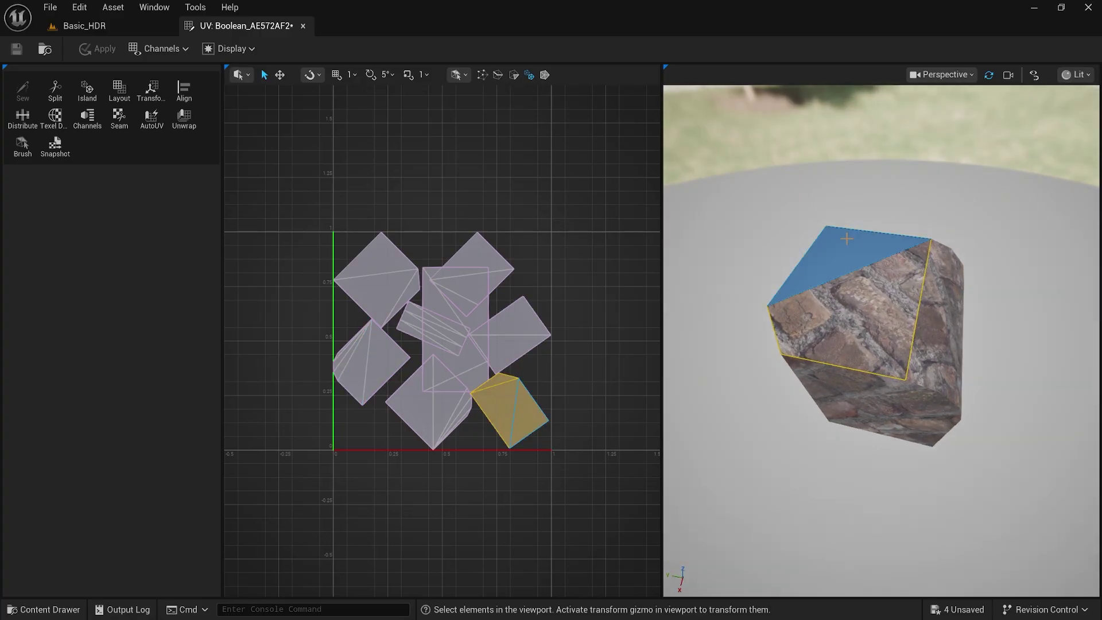
{"action": "left_click_drag", "start_coordinate": [811, 322], "coordinate": [912, 325]}
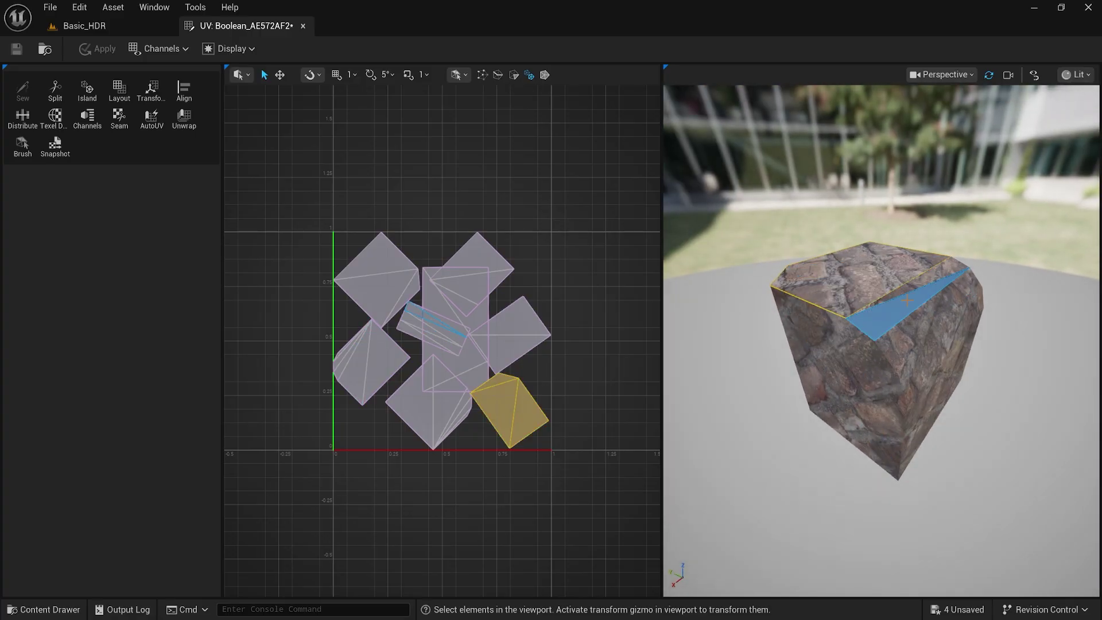
{"action": "left_click", "coordinate": [950, 359], "text": "shift"}
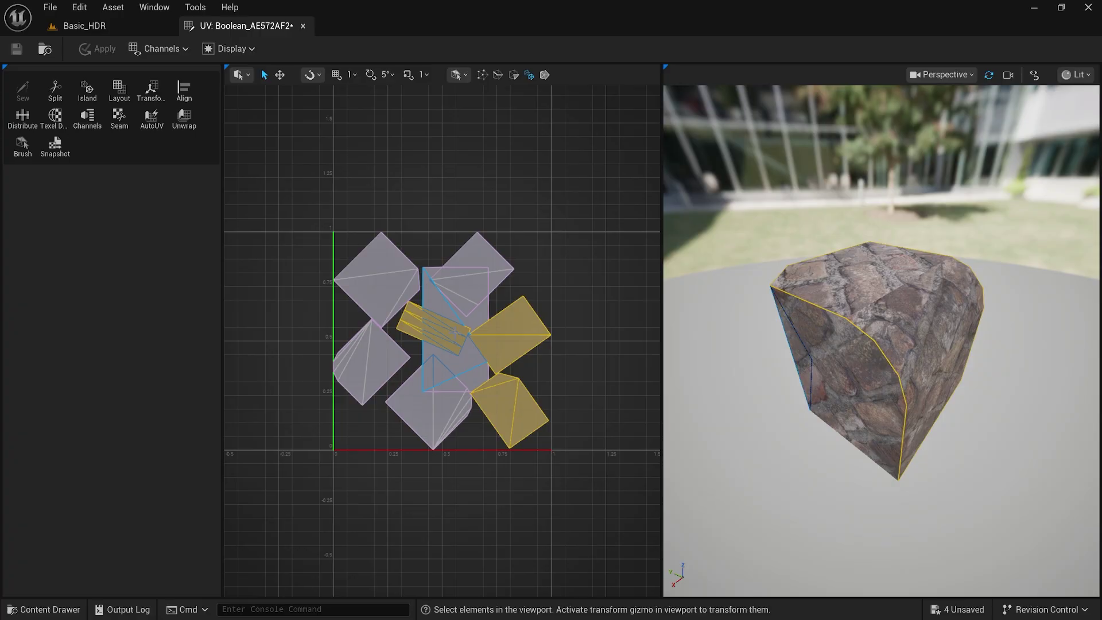
{"action": "scroll", "coordinate": [435, 327], "scroll_direction": "up", "scroll_amount": 5}
{"action": "scroll", "coordinate": [500, 343], "scroll_direction": "down", "scroll_amount": 4}
{"action": "scroll", "coordinate": [529, 320], "scroll_direction": "up", "scroll_amount": 2}
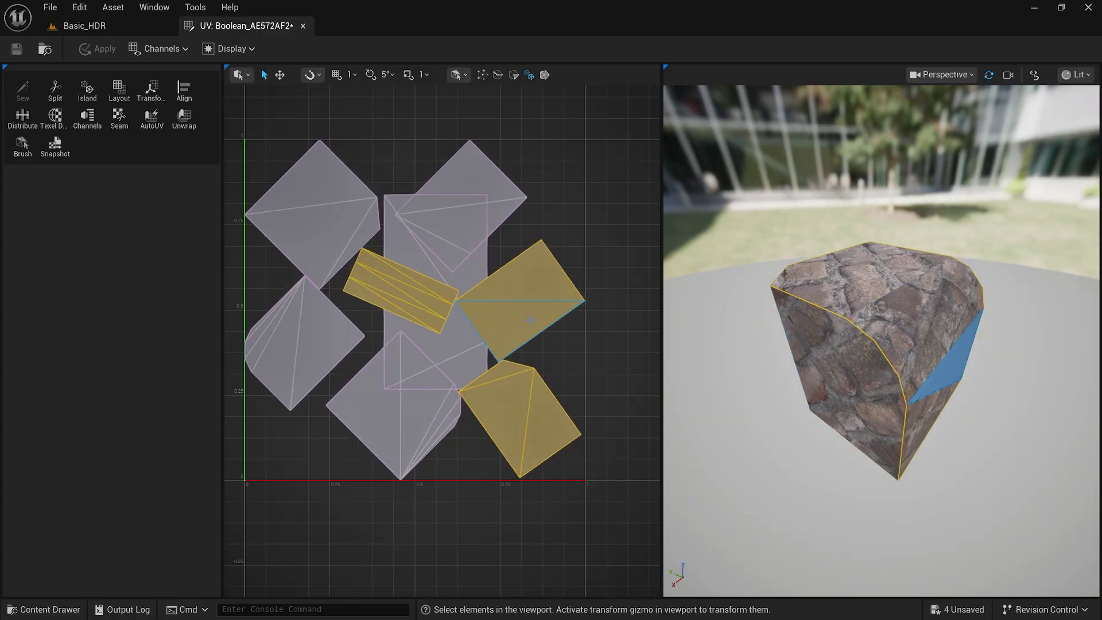
Step: Start a UV Unwrap of the selected islands based on existing UVs and inspect the texture on the mesh preview
{"action": "left_click", "coordinate": [184, 119]}
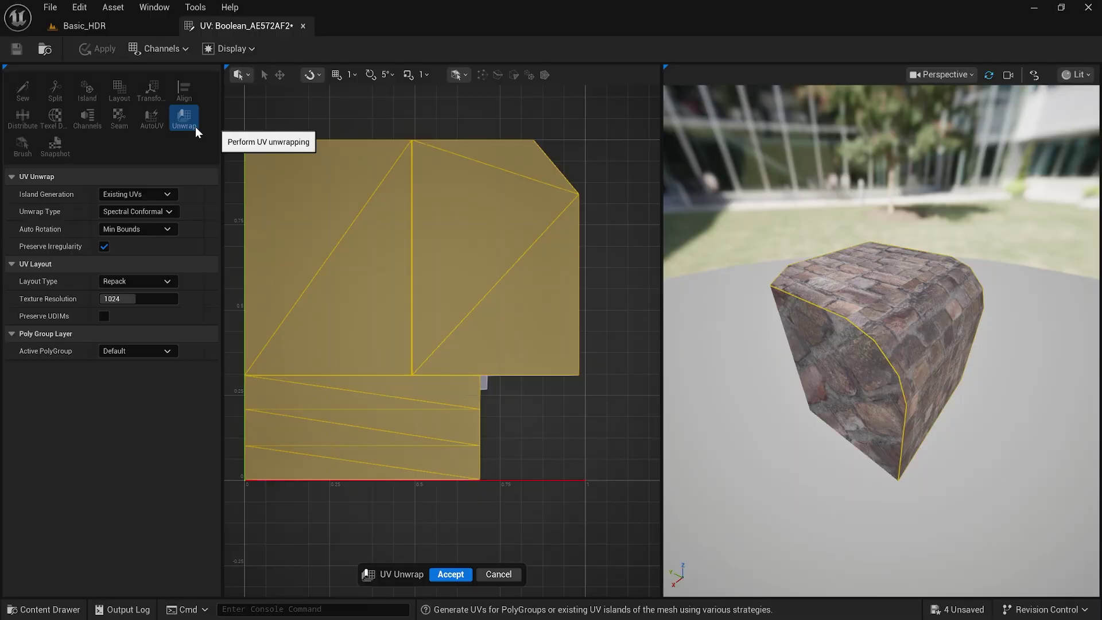
{"action": "left_click_drag", "start_coordinate": [963, 369], "coordinate": [912, 440]}
{"action": "scroll", "coordinate": [963, 368], "scroll_direction": "up", "scroll_amount": 6}
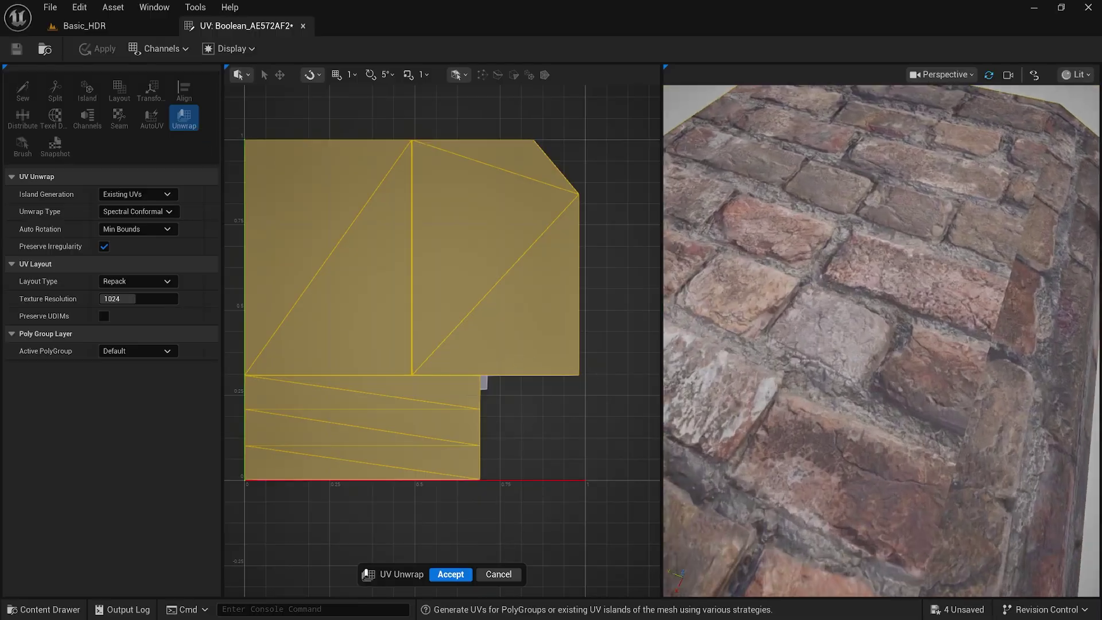
{"action": "scroll", "coordinate": [963, 369], "scroll_direction": "down", "scroll_amount": 6}
{"action": "left_click_drag", "start_coordinate": [962, 369], "coordinate": [917, 365]}
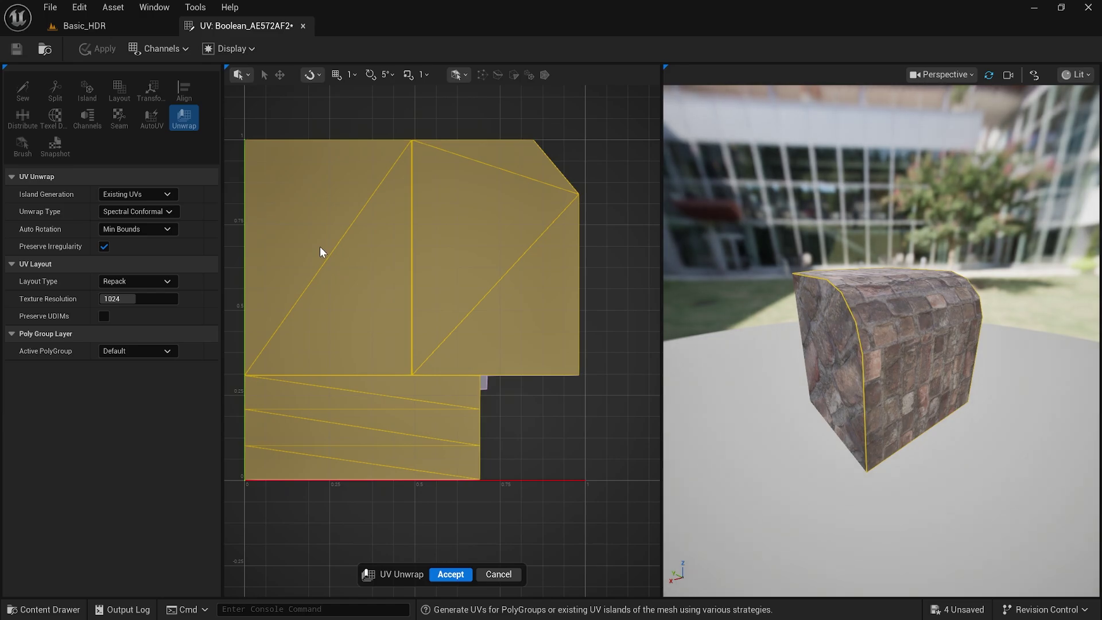
Step: Generate the unwrap's islands from PolyGroups, accept it, and move the combined island outside the UV square to about 1.43, 0.65
{"action": "left_click", "coordinate": [167, 195]}
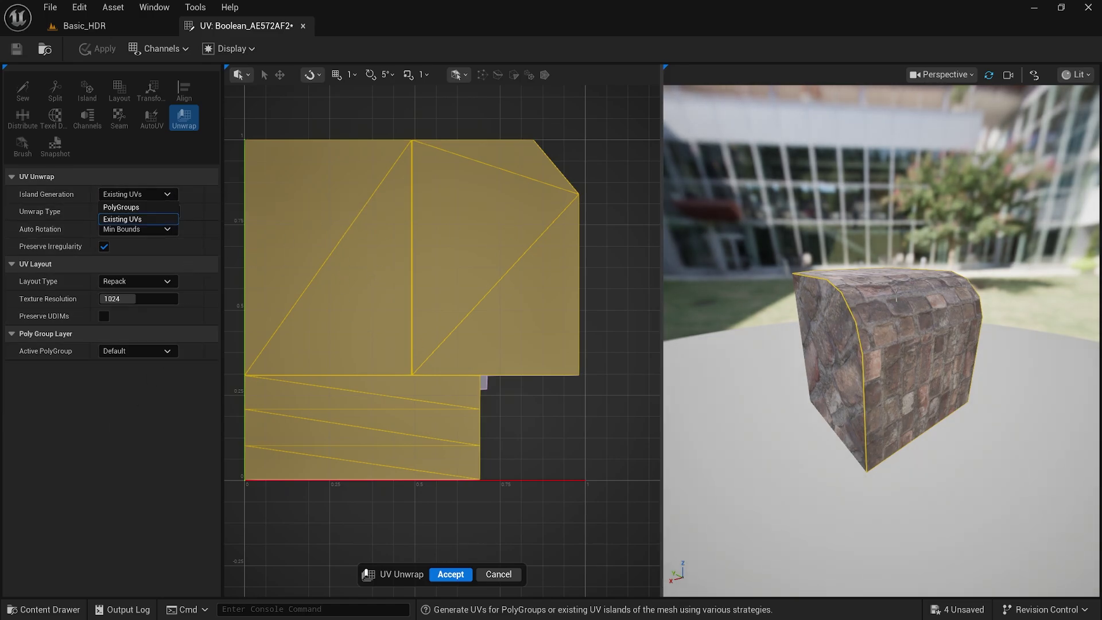
{"action": "left_click", "coordinate": [174, 194]}
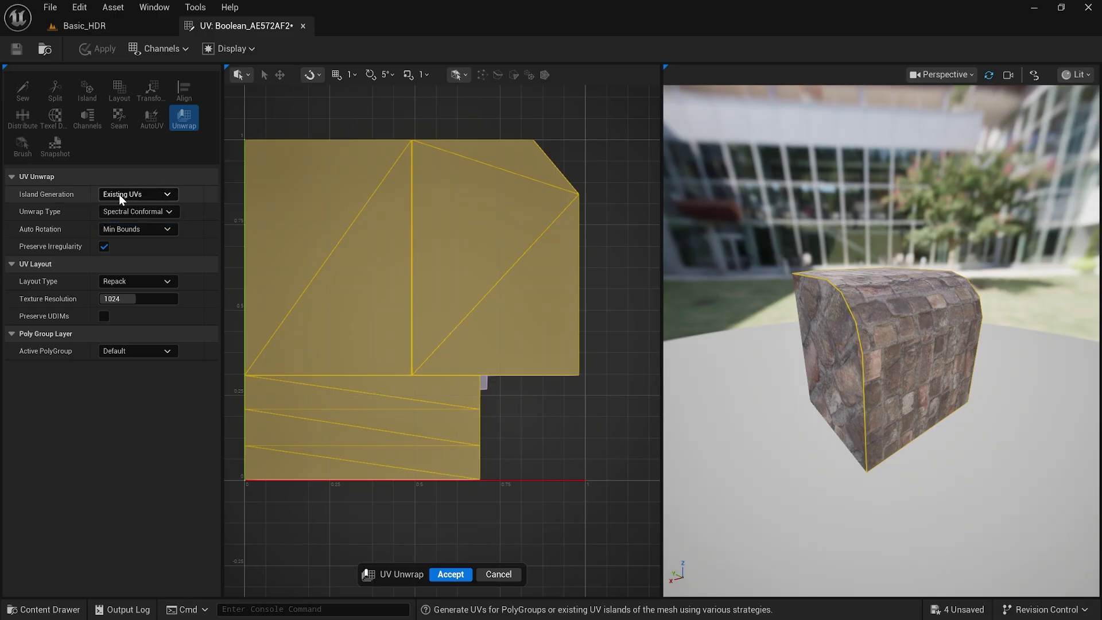
{"action": "left_click", "coordinate": [130, 195]}
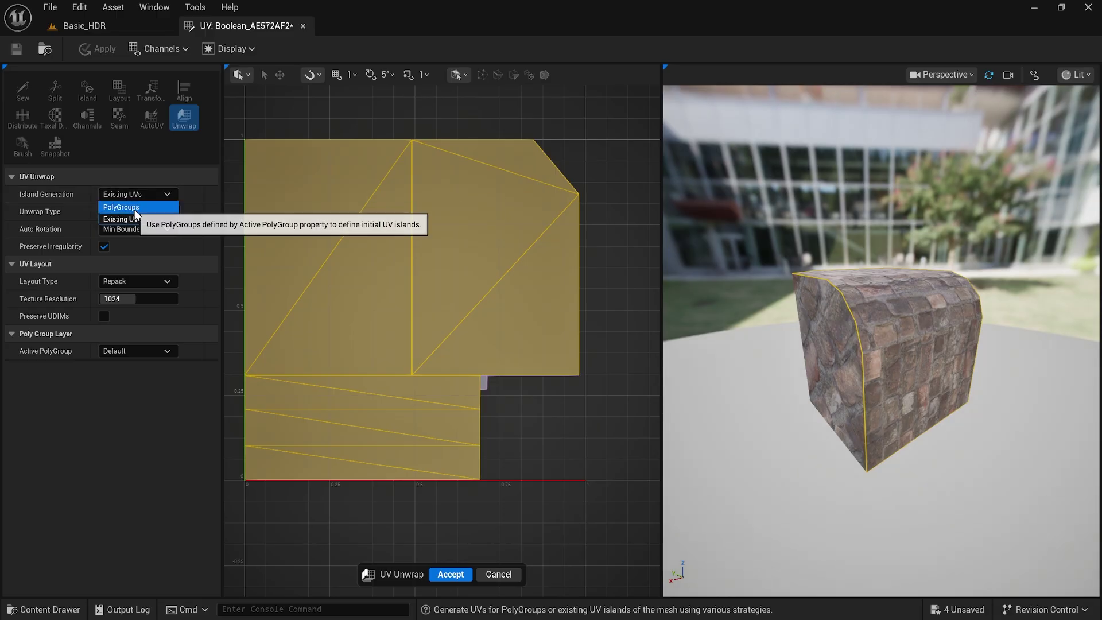
{"action": "left_click", "coordinate": [134, 210]}
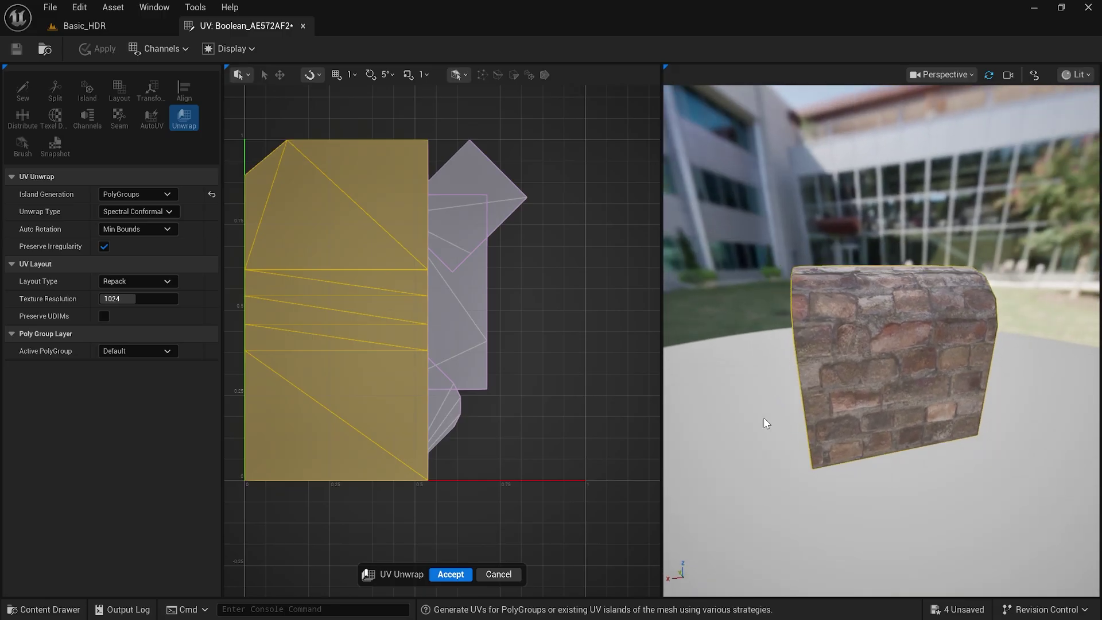
{"action": "left_click", "coordinate": [453, 575]}
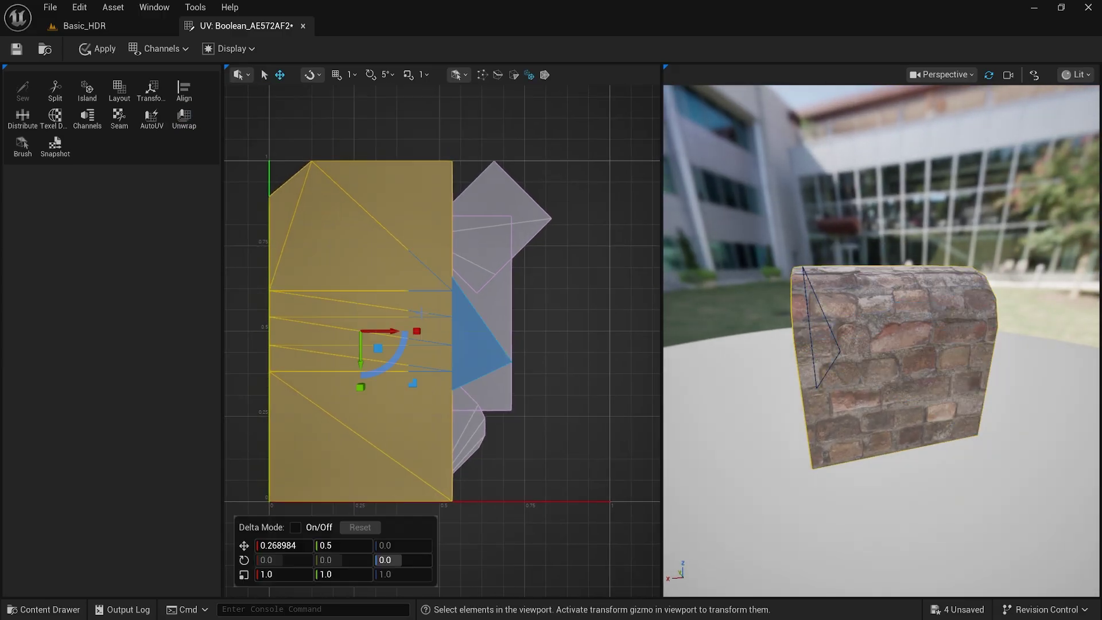
{"action": "scroll", "coordinate": [374, 365], "scroll_direction": "down", "scroll_amount": 3}
{"action": "left_click_drag", "start_coordinate": [387, 336], "coordinate": [590, 306]}
Step: Select the UV islands of the three adjoining side faces on the opposite side, including the narrow corner face
{"action": "left_click_drag", "start_coordinate": [763, 375], "coordinate": [783, 360]}
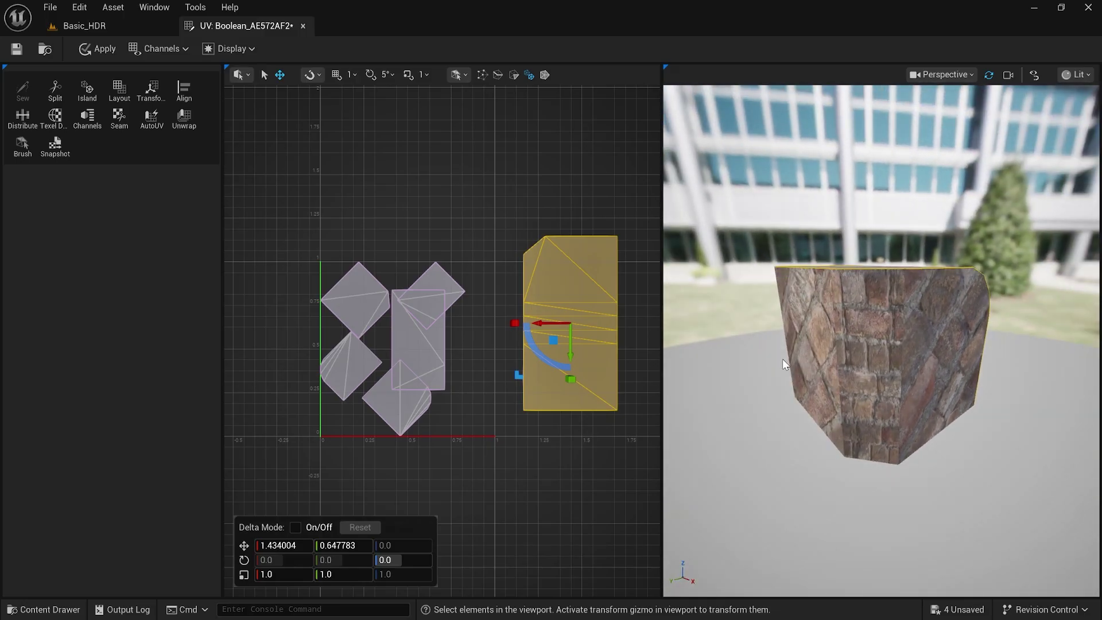
{"action": "left_click", "coordinate": [927, 321]}
{"action": "left_click", "coordinate": [865, 323], "text": "shift"}
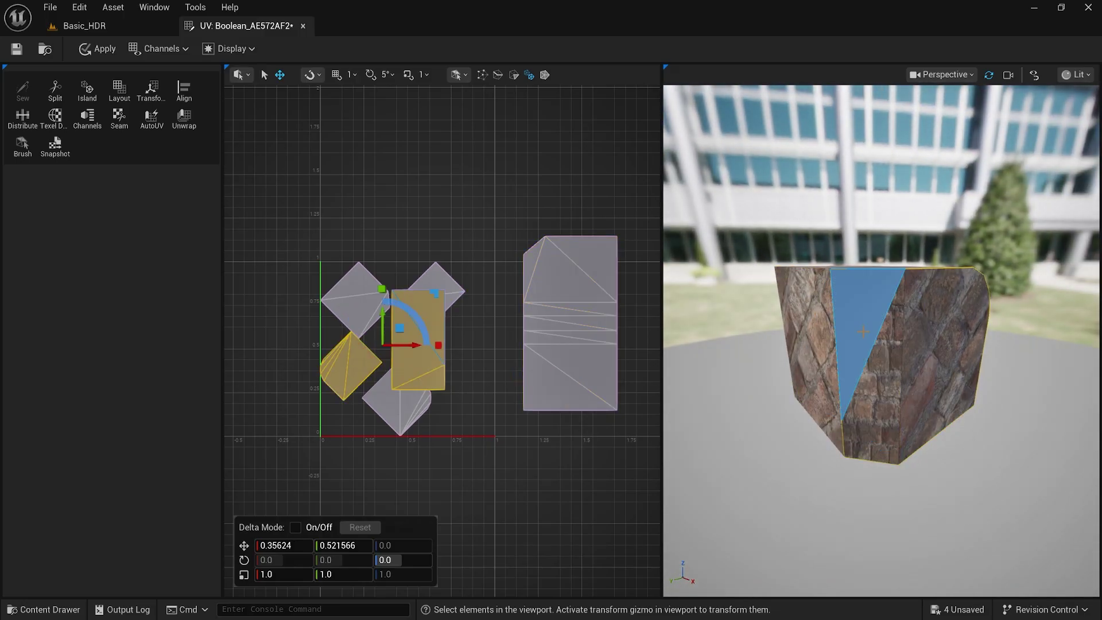
{"action": "left_click", "coordinate": [811, 326], "text": "shift"}
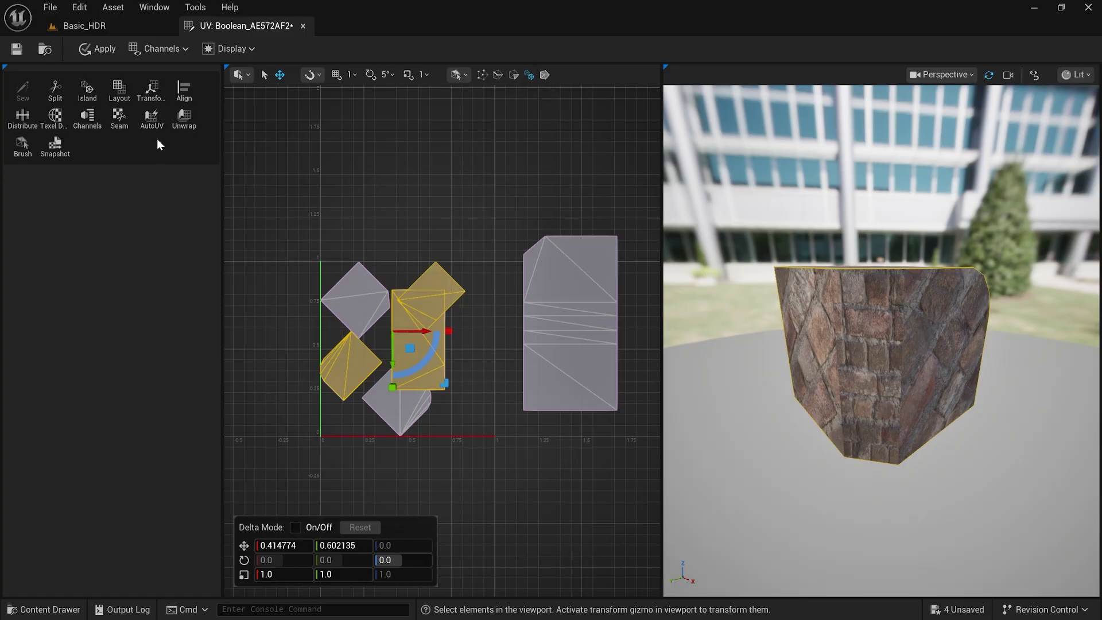
Step: Unwrap the three side islands by PolyGroups, accept, and move the combined island above the first one to about 1.22, 1.47
{"action": "left_click", "coordinate": [181, 121]}
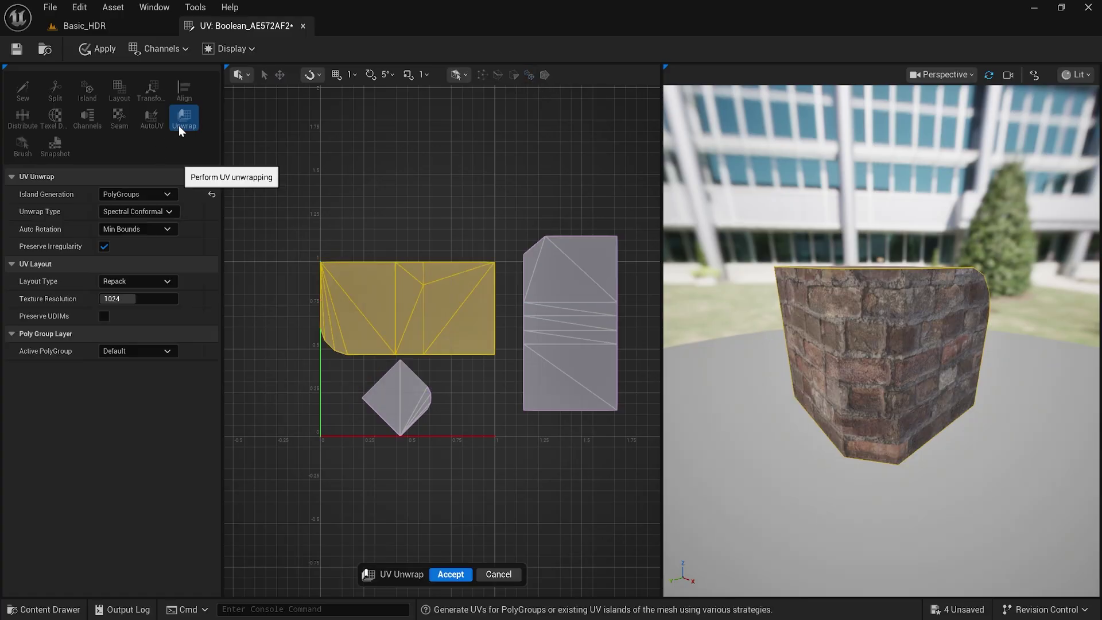
{"action": "mouse_move", "coordinate": [755, 373]}
{"action": "left_mouse_down"}
{"action": "mouse_move", "coordinate": [717, 372]}
{"action": "mouse_move", "coordinate": [763, 367]}
{"action": "left_mouse_up"}
{"action": "mouse_move", "coordinate": [756, 374]}
{"action": "right_mouse_down"}
{"action": "mouse_move", "coordinate": [775, 374]}
{"action": "mouse_move", "coordinate": [755, 374]}
{"action": "right_mouse_up"}
{"action": "left_click_drag", "start_coordinate": [756, 373], "coordinate": [715, 374]}
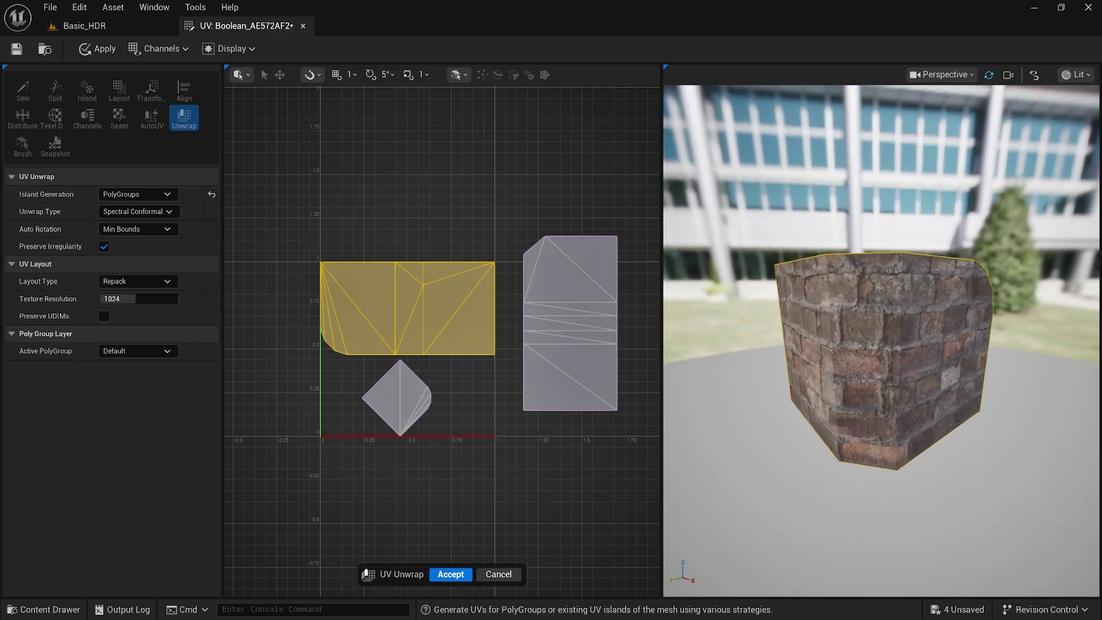
{"action": "mouse_move", "coordinate": [755, 374]}
{"action": "right_mouse_down"}
{"action": "mouse_move", "coordinate": [815, 374]}
{"action": "mouse_move", "coordinate": [755, 374]}
{"action": "right_mouse_up"}
{"action": "left_click_drag", "start_coordinate": [755, 374], "coordinate": [667, 477]}
{"action": "left_click", "coordinate": [453, 575]}
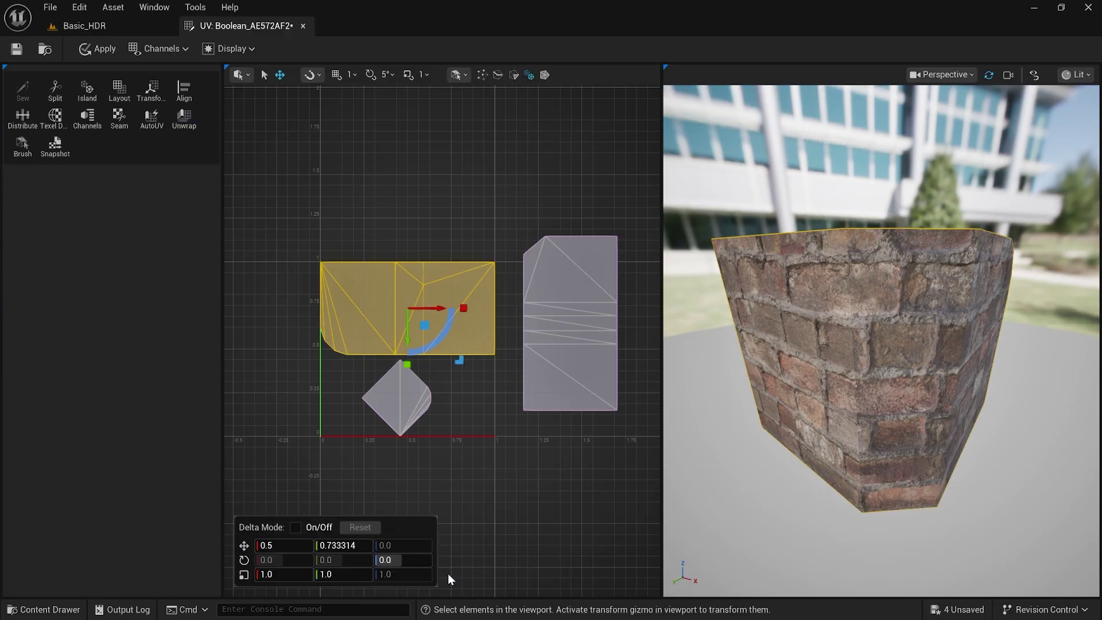
{"action": "left_click_drag", "start_coordinate": [431, 328], "coordinate": [523, 200]}
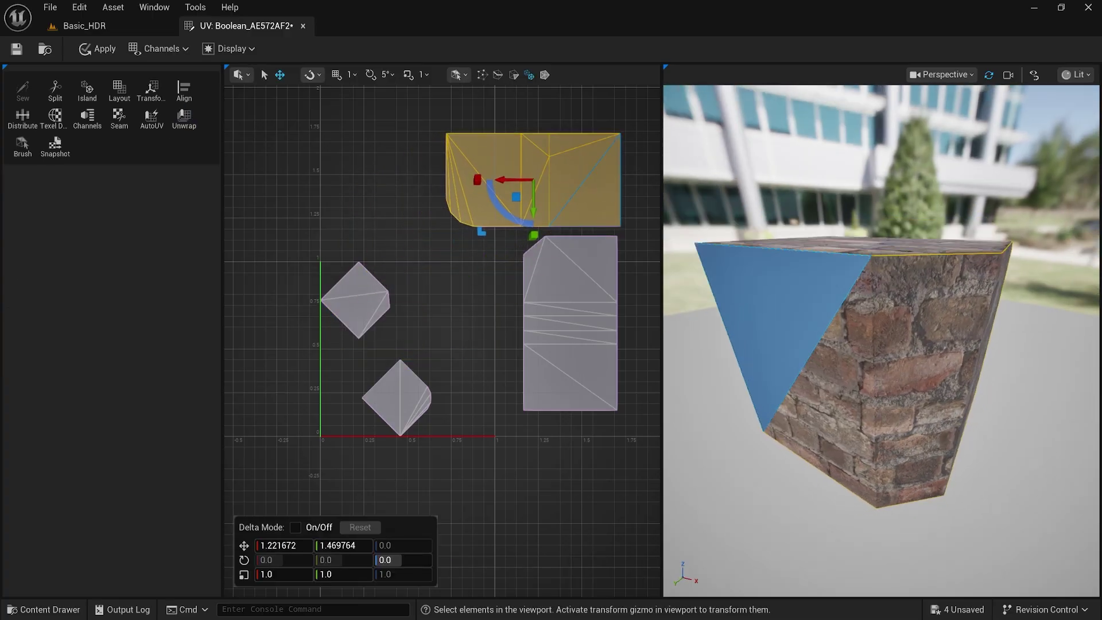
Step: Unwrap the remaining flat side face with the rounded corner by PolyGroups and move its island up and left of the UV square
{"action": "left_click", "coordinate": [800, 277]}
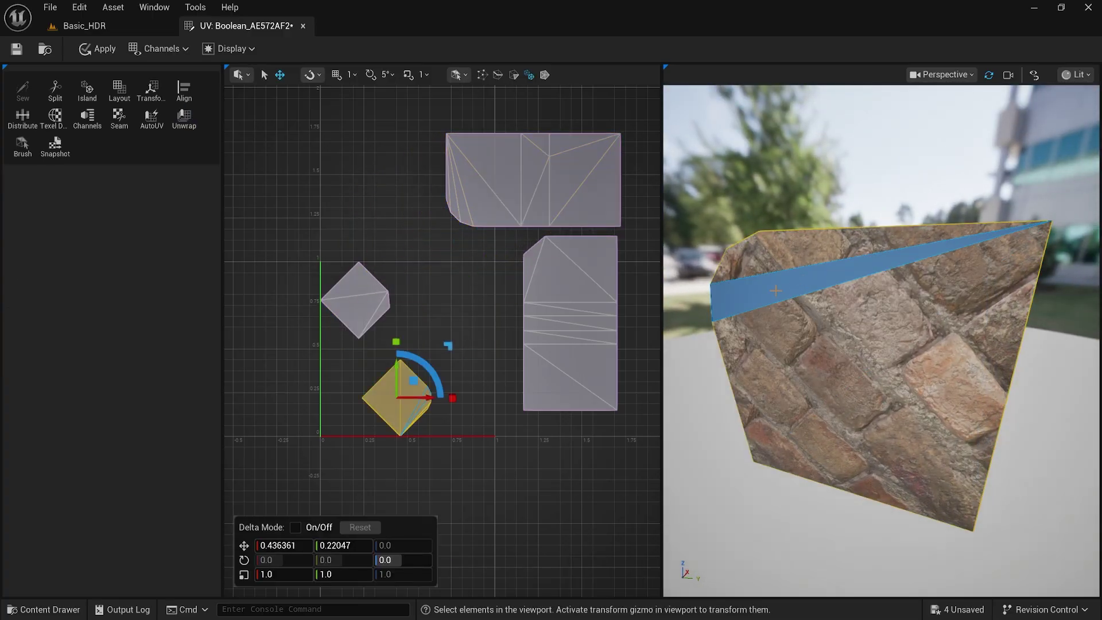
{"action": "left_click", "coordinate": [183, 119]}
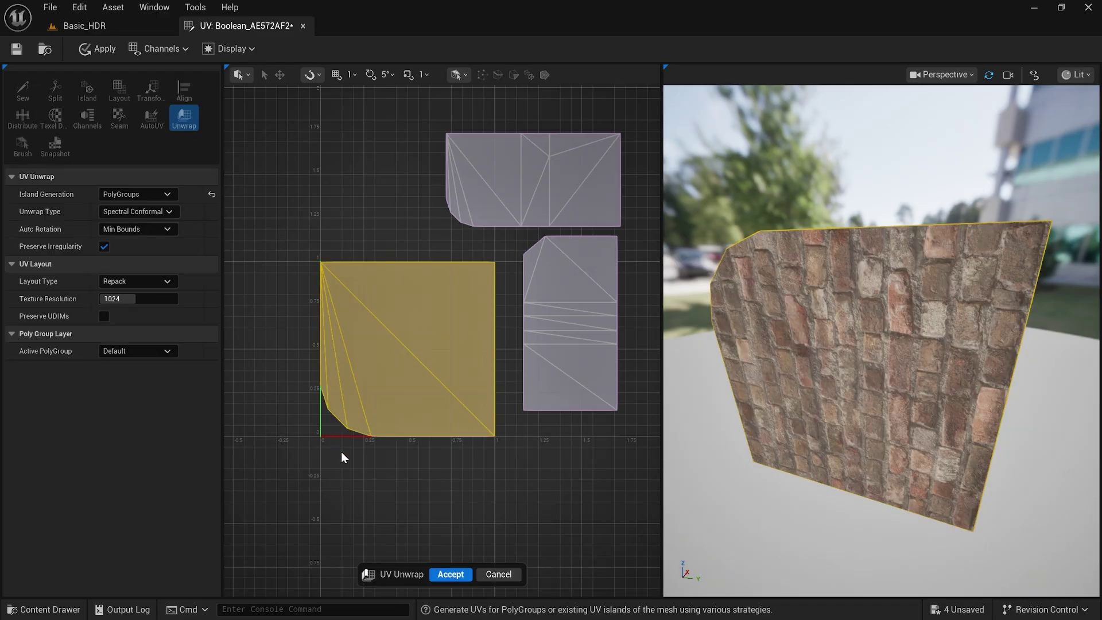
{"action": "left_click", "coordinate": [450, 575]}
{"action": "left_click_drag", "start_coordinate": [419, 353], "coordinate": [270, 133]}
{"action": "left_click_drag", "start_coordinate": [441, 399], "coordinate": [278, 241]}
Step: Unwrap the last flat side face by PolyGroups, accept, and move its island left of the UV square to about -0.72, 0.5
{"action": "scroll", "coordinate": [380, 287], "scroll_direction": "down", "scroll_amount": 2}
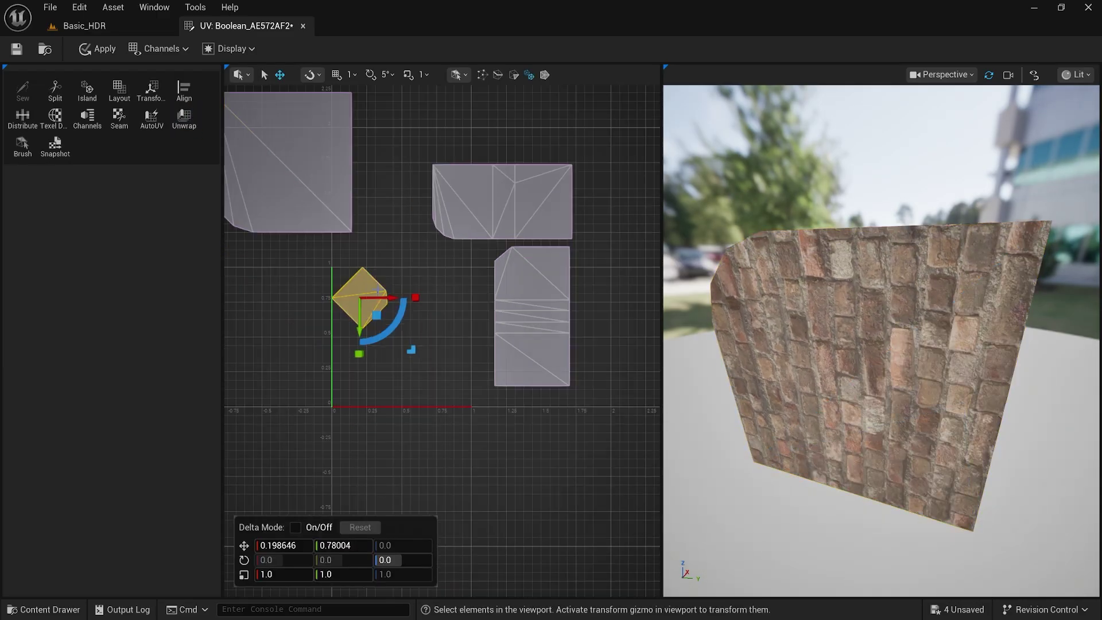
{"action": "left_click_drag", "start_coordinate": [884, 367], "coordinate": [170, 191]}
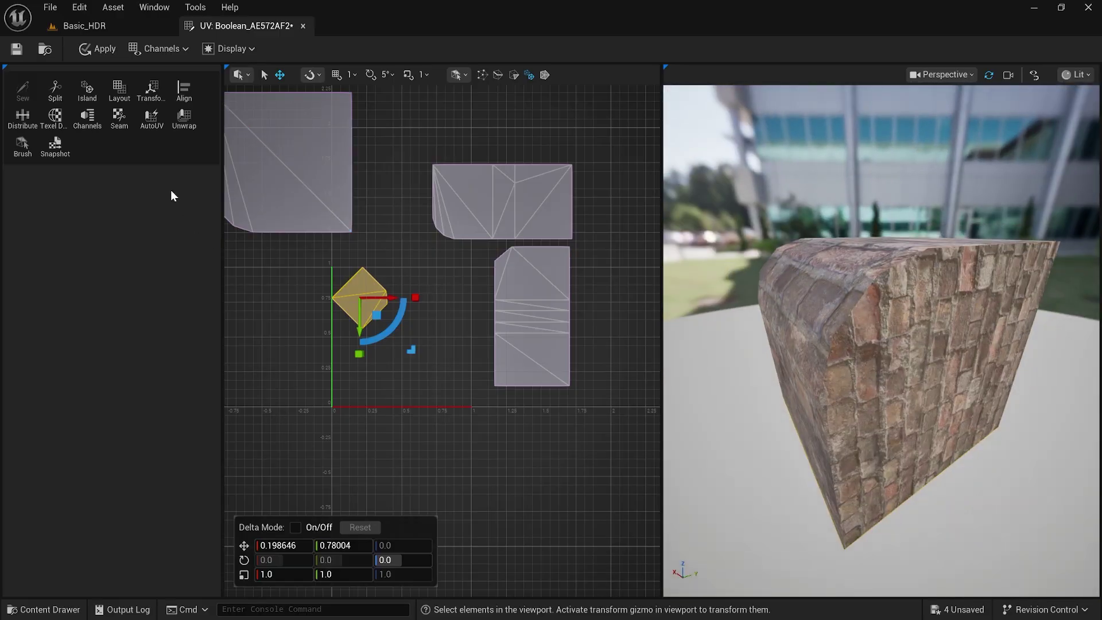
{"action": "left_click", "coordinate": [192, 119]}
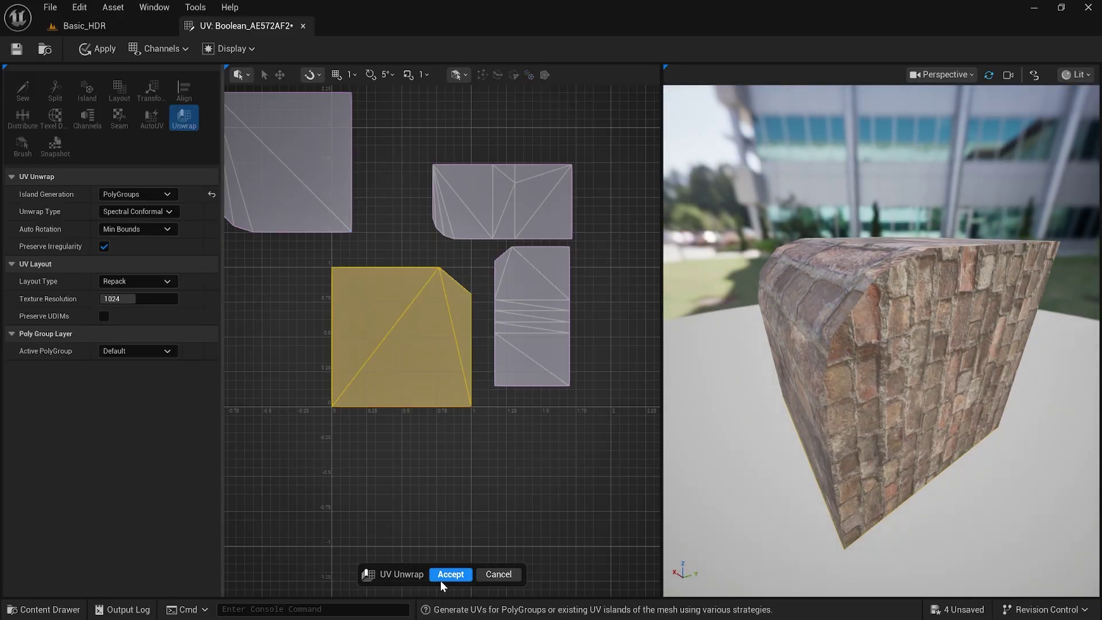
{"action": "left_click", "coordinate": [441, 577]}
{"action": "left_click_drag", "start_coordinate": [434, 336], "coordinate": [263, 336]}
Step: Select all four UV islands and pack them into the UV square with a Repack layout
{"action": "left_click_drag", "start_coordinate": [924, 373], "coordinate": [965, 351]}
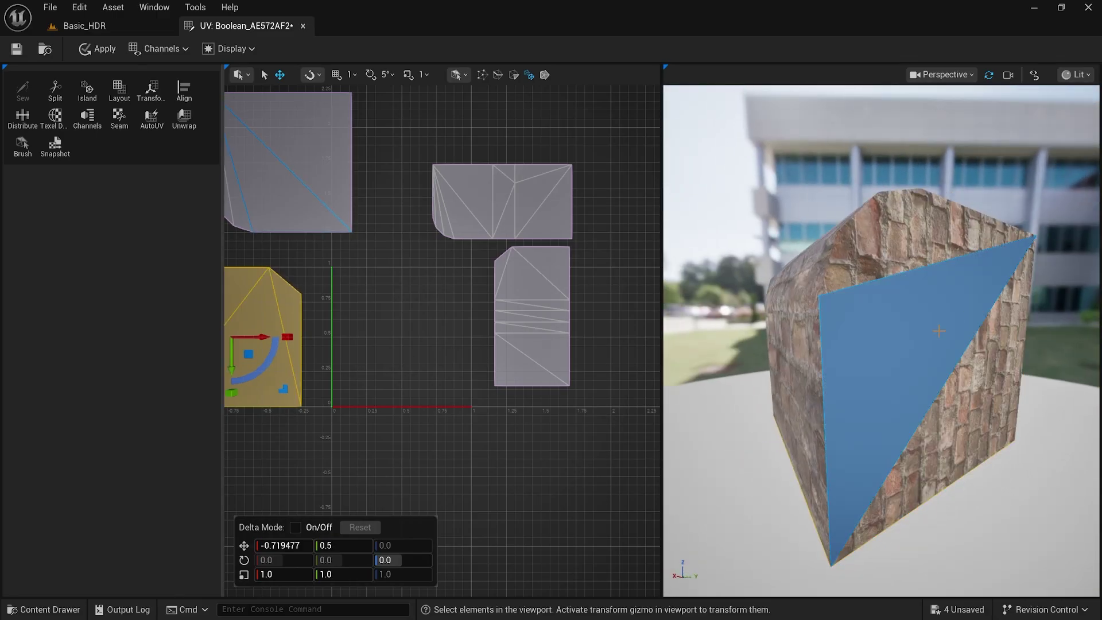
{"action": "scroll", "coordinate": [360, 312], "scroll_direction": "down", "scroll_amount": 3}
{"action": "left_click_drag", "start_coordinate": [918, 259], "coordinate": [1021, 264]}
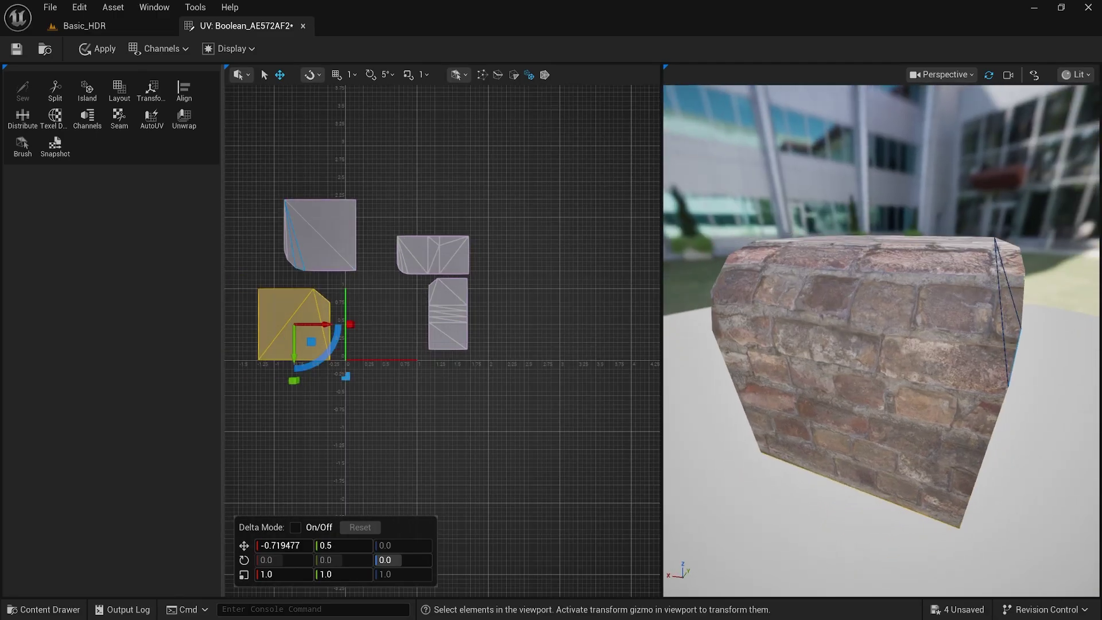
{"action": "left_click_drag", "start_coordinate": [1010, 310], "coordinate": [947, 313]}
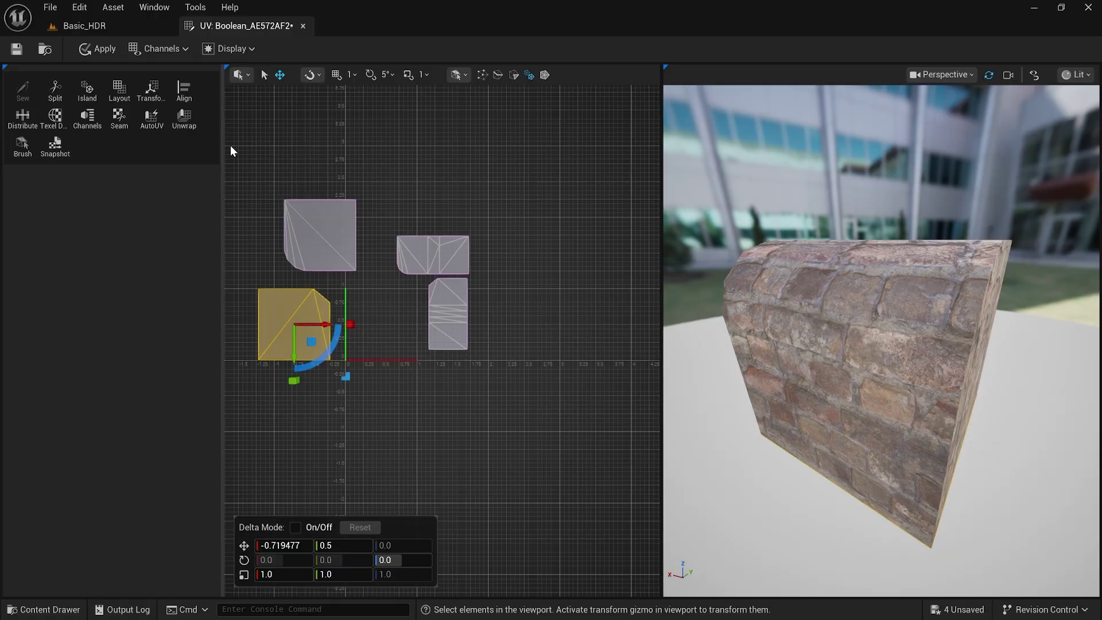
{"action": "left_click_drag", "start_coordinate": [230, 150], "coordinate": [520, 410]}
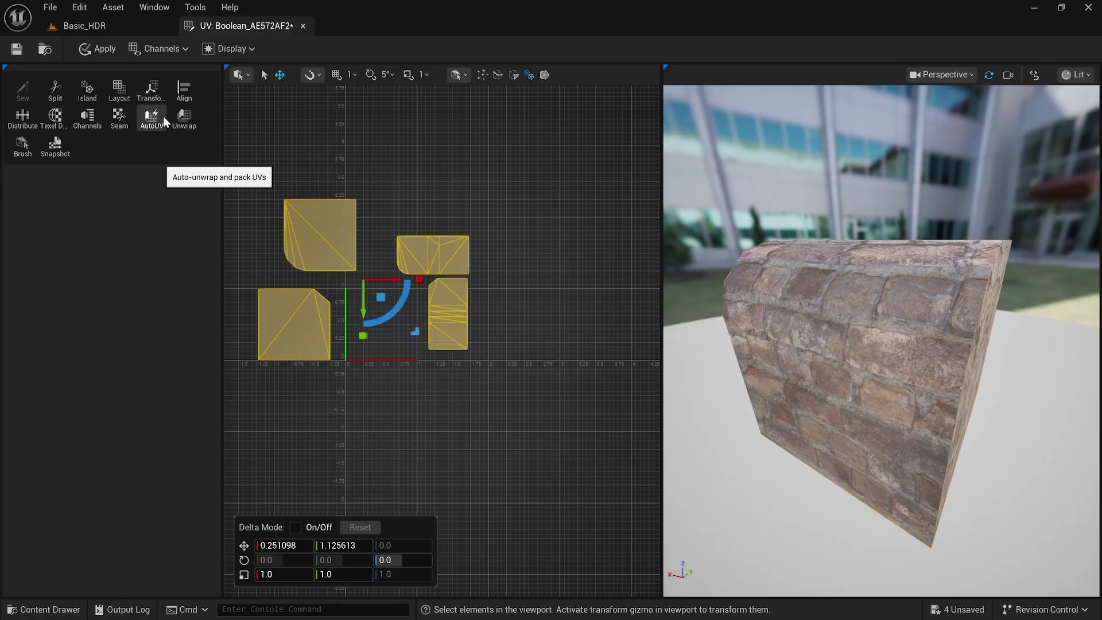
{"action": "left_click", "coordinate": [125, 90]}
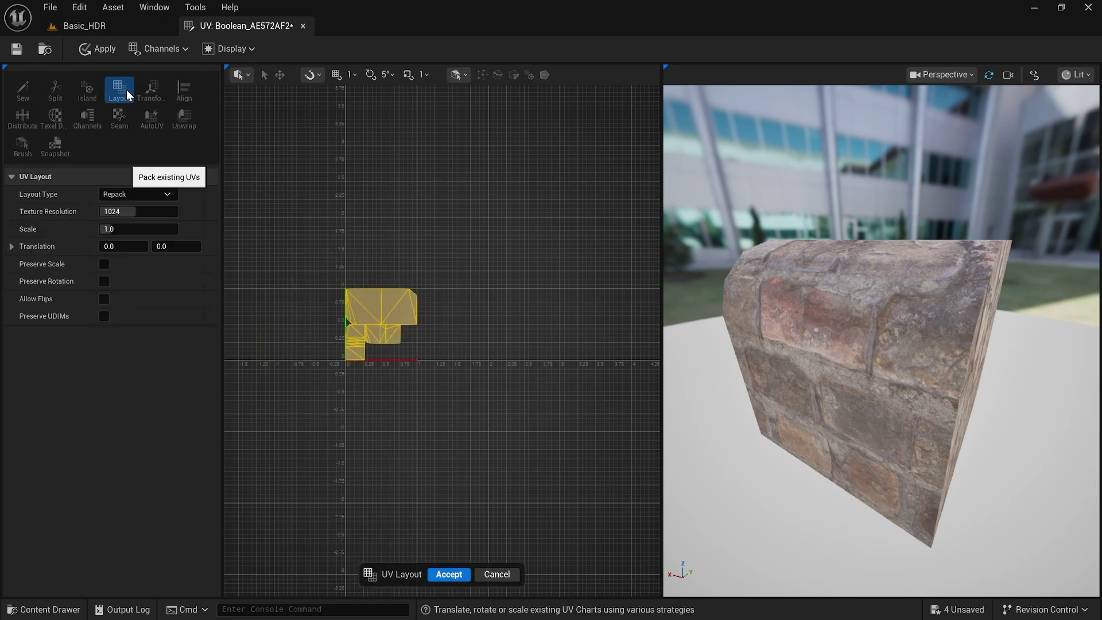
{"action": "left_click_drag", "start_coordinate": [691, 359], "coordinate": [804, 359]}
{"action": "left_click_drag", "start_coordinate": [953, 351], "coordinate": [958, 352]}
{"action": "scroll", "coordinate": [371, 356], "scroll_direction": "up", "scroll_amount": 5}
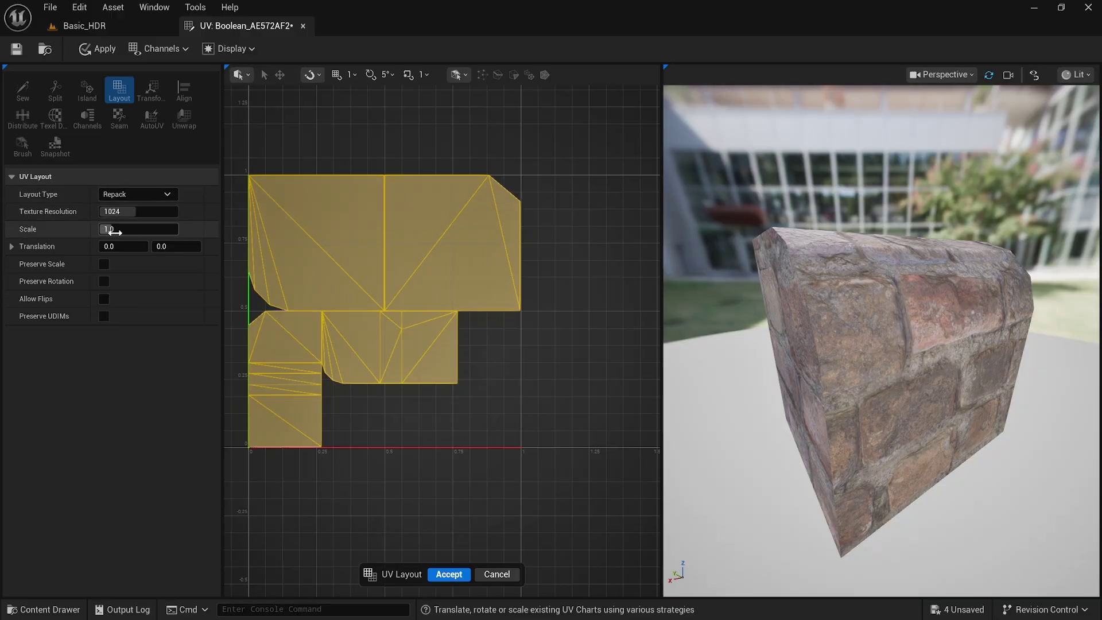
Step: Try packing the islands with Preserve Scale enabled
{"action": "left_click", "coordinate": [103, 265]}
{"action": "scroll", "coordinate": [504, 294], "scroll_direction": "down", "scroll_amount": 3}
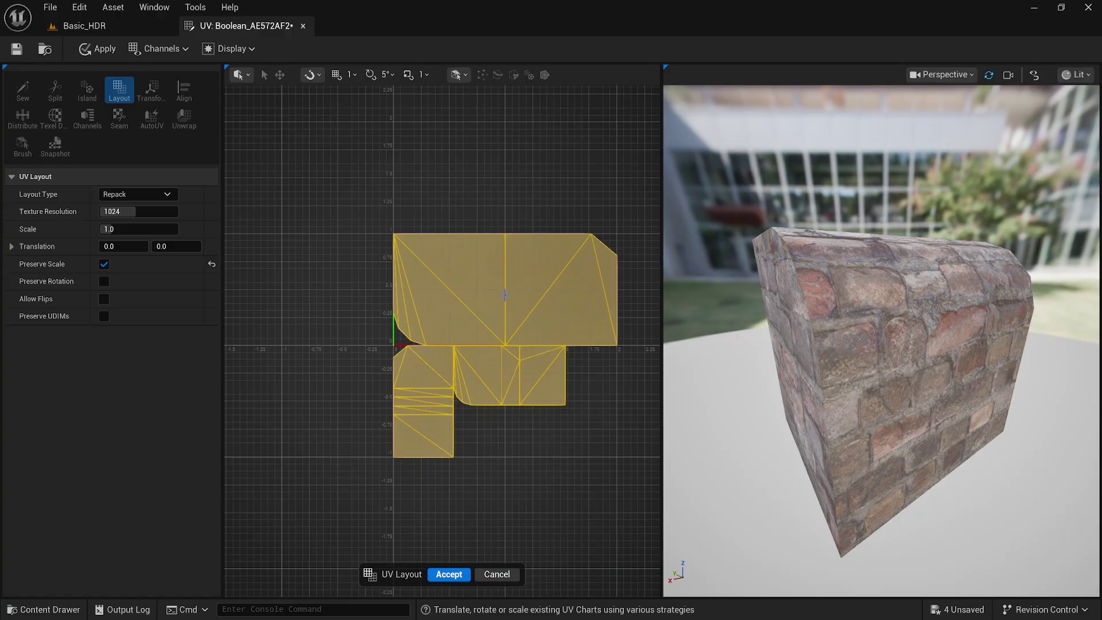
{"action": "left_click", "coordinate": [104, 264]}
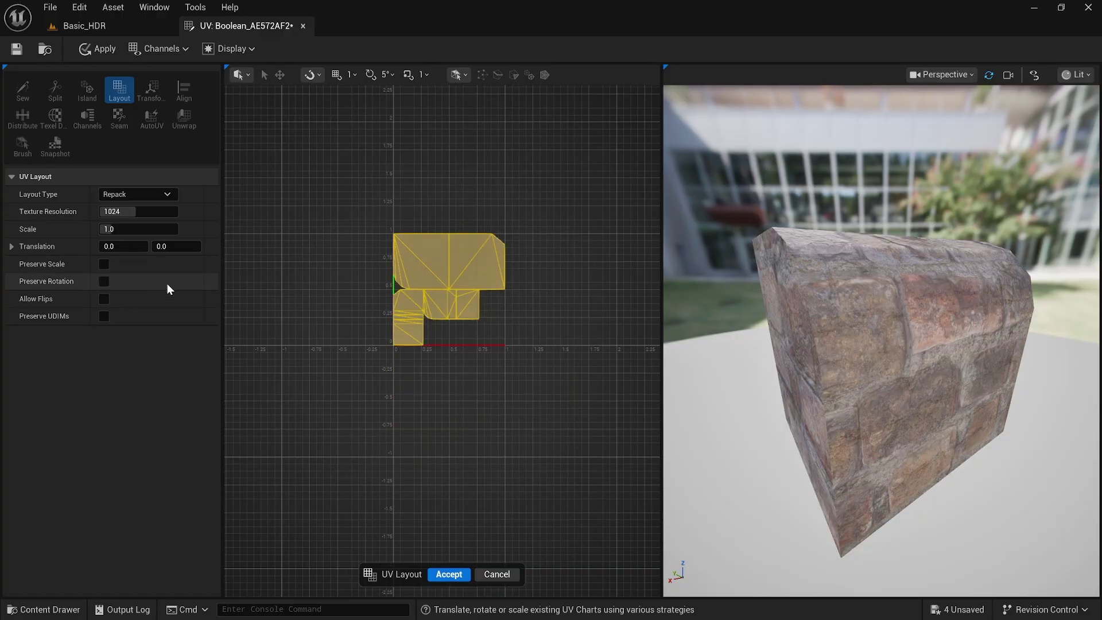
Step: Check the texture on the mesh's other sides and accept the Repack layout
{"action": "left_click_drag", "start_coordinate": [881, 342], "coordinate": [901, 361]}
{"action": "left_click_drag", "start_coordinate": [826, 419], "coordinate": [793, 447], "text": "alt"}
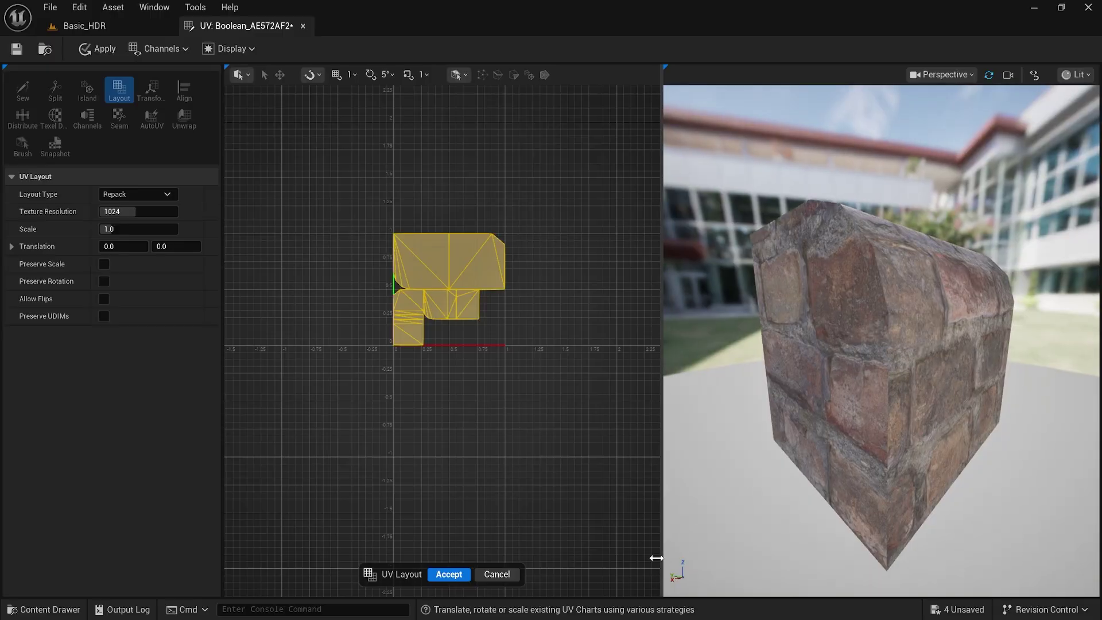
{"action": "left_click", "coordinate": [453, 576]}
Step: Try scaling all the packed islands together and undo the transform
{"action": "right_click_drag", "start_coordinate": [425, 378], "coordinate": [390, 396]}
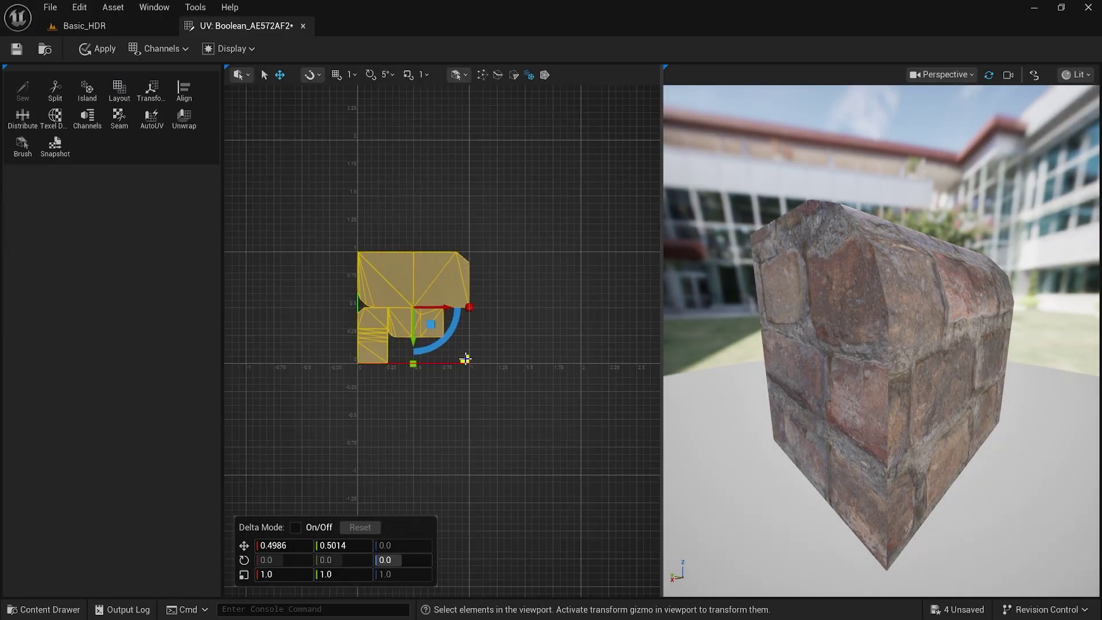
{"action": "mouse_move", "coordinate": [467, 360]}
{"action": "left_mouse_down"}
{"action": "mouse_move", "coordinate": [475, 369]}
{"action": "mouse_move", "coordinate": [466, 360]}
{"action": "left_mouse_up"}
{"action": "key", "text": "ctrl+z"}
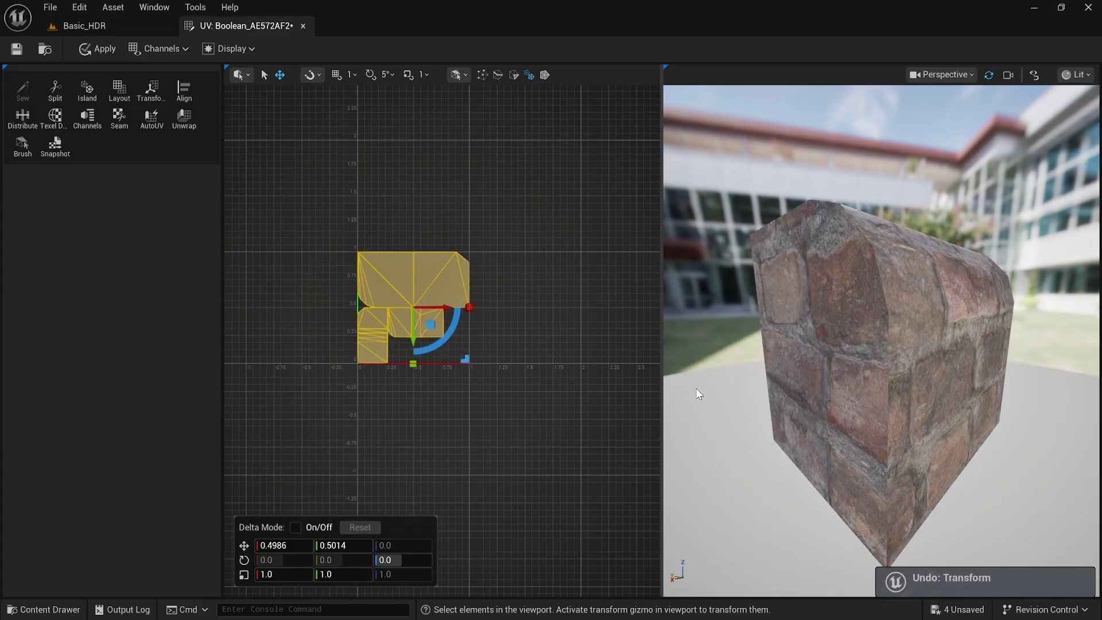
Step: Examine where the narrow corner face and its upper edge lie in the packed UV layout
{"action": "left_click_drag", "start_coordinate": [872, 367], "coordinate": [919, 367], "text": "alt"}
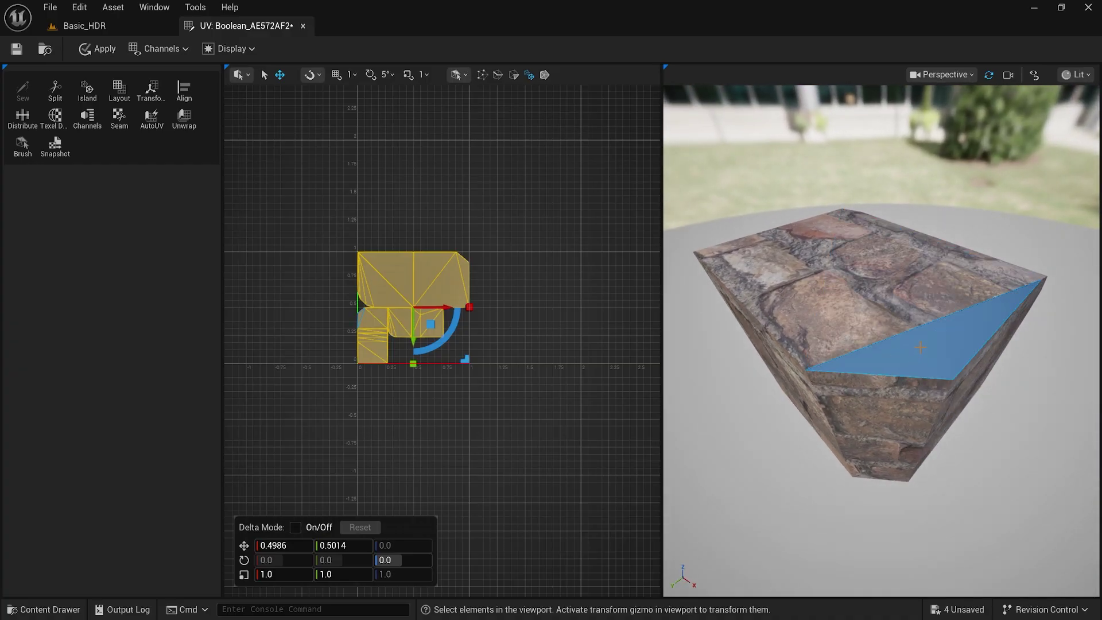
{"action": "key", "text": "2"}
{"action": "left_click", "coordinate": [889, 377]}
{"action": "scroll", "coordinate": [347, 324], "scroll_direction": "up", "scroll_amount": 5}
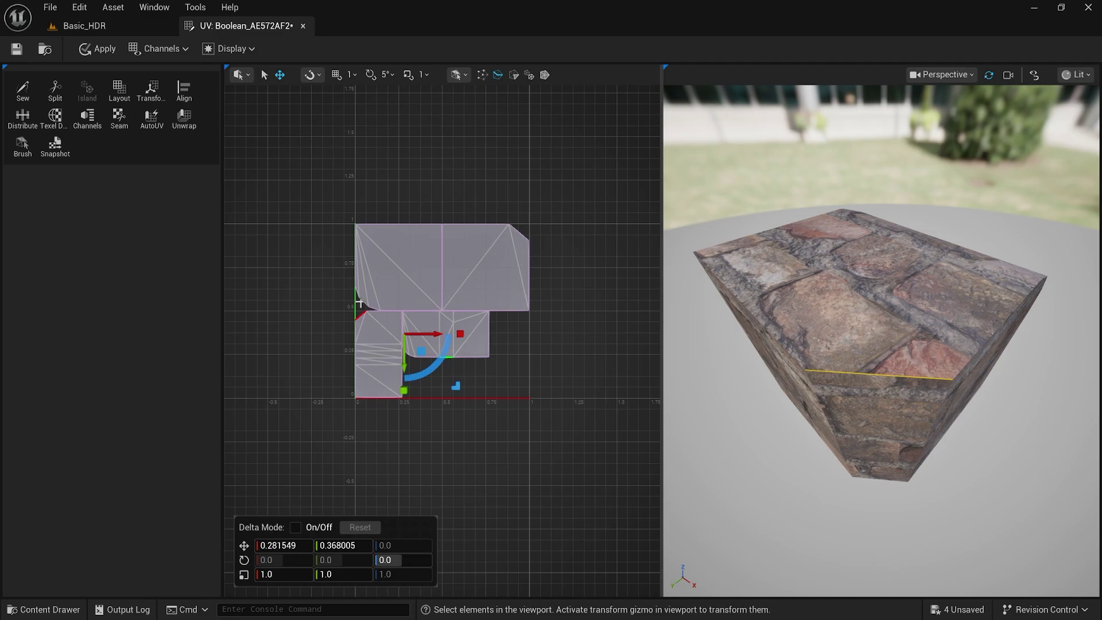
{"action": "key", "text": "4"}
{"action": "left_click", "coordinate": [875, 403]}
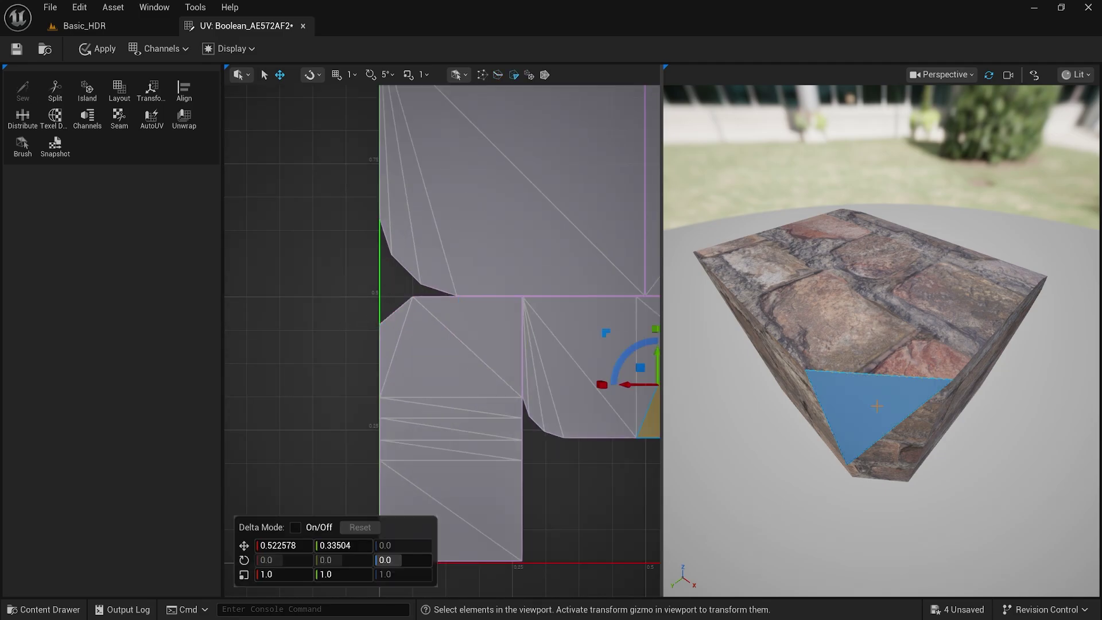
{"action": "scroll", "coordinate": [603, 425], "scroll_direction": "down", "scroll_amount": 2}
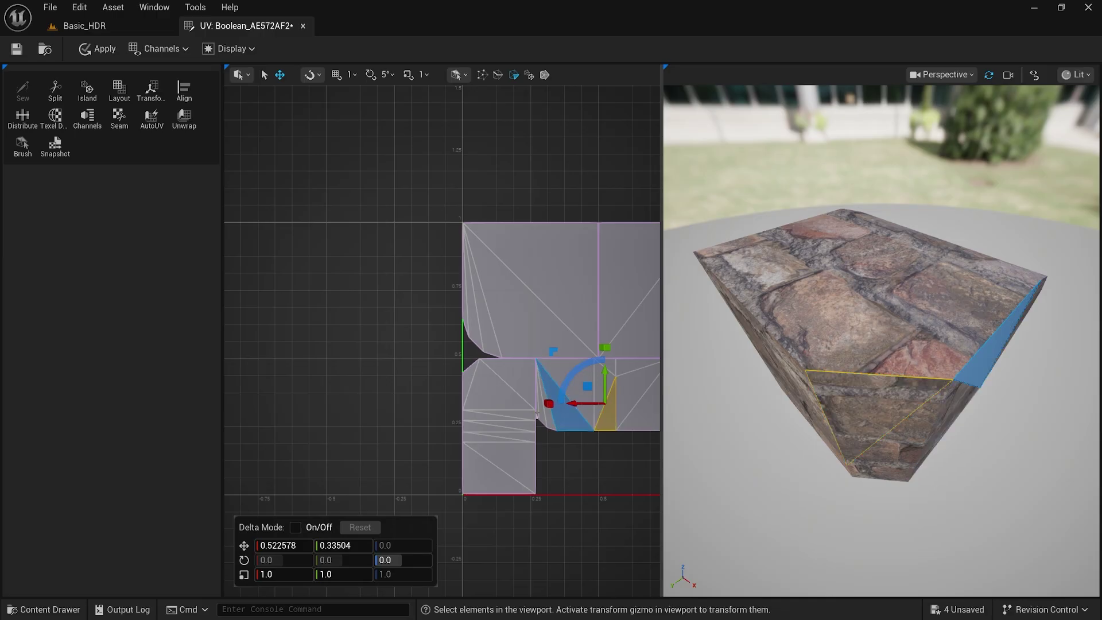
{"action": "right_click_drag", "start_coordinate": [503, 330], "coordinate": [495, 330]}
{"action": "right_click_drag", "start_coordinate": [648, 361], "coordinate": [567, 325]}
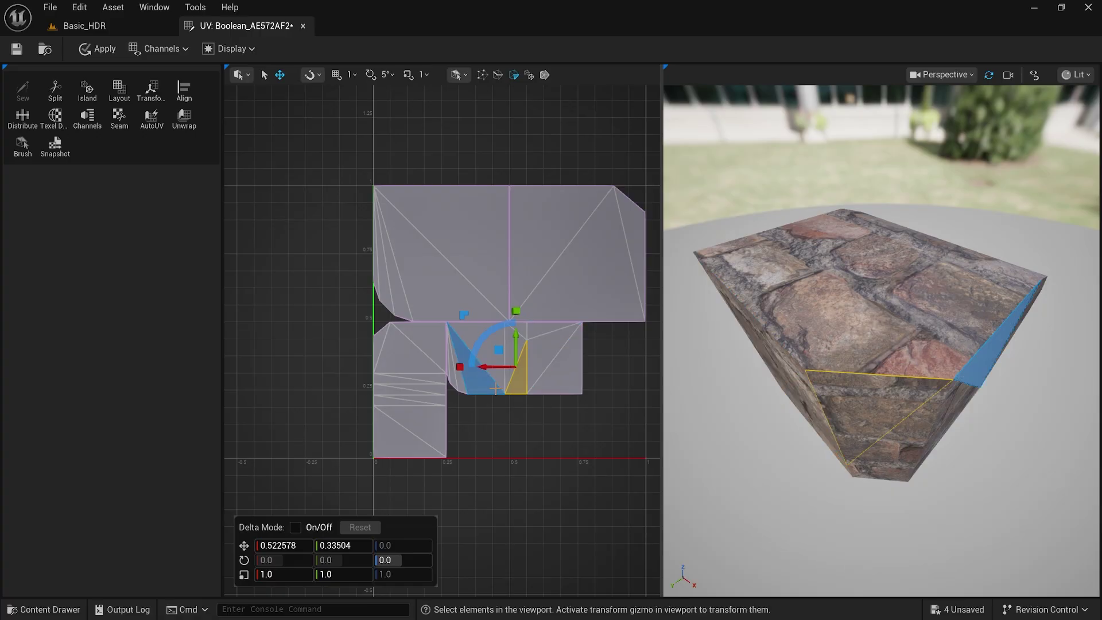
Step: Clear the selection, apply the packed UVs to the mesh, and inspect its sides in the Basic_HDR level
{"action": "left_click", "coordinate": [536, 425]}
{"action": "left_click", "coordinate": [108, 54]}
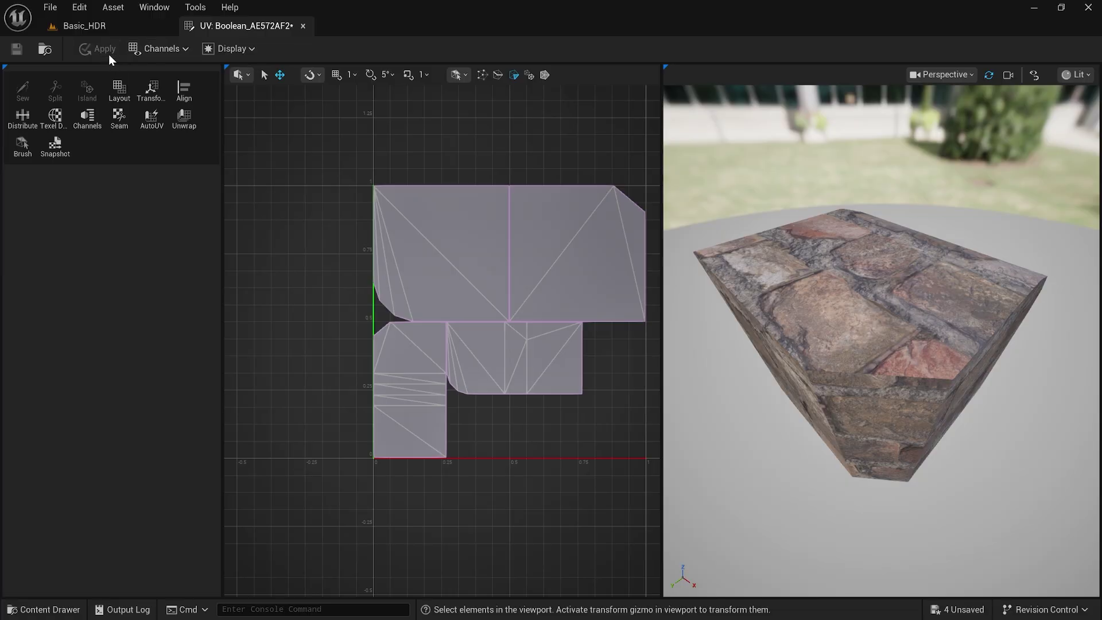
{"action": "left_click", "coordinate": [113, 23]}
{"action": "right_click_drag", "start_coordinate": [660, 441], "coordinate": [618, 440]}
{"action": "left_click_drag", "start_coordinate": [618, 440], "coordinate": [717, 459], "text": "alt"}
{"action": "left_click_drag", "start_coordinate": [437, 367], "coordinate": [576, 229], "text": "alt"}
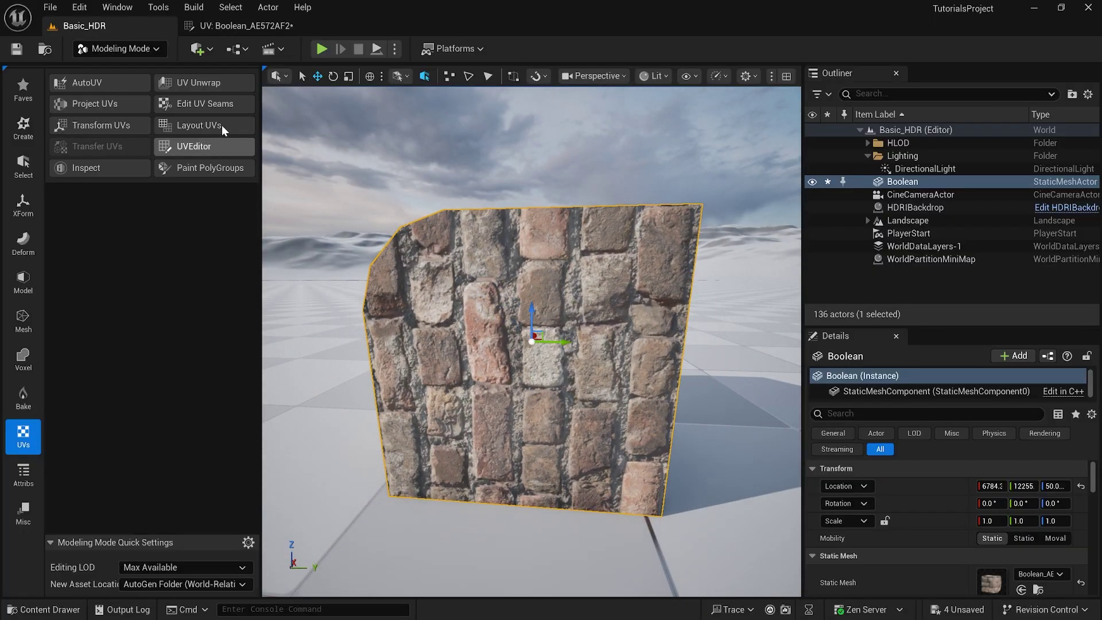
Step: Select the UV island of the flat face with the rounded corner and enable location and 5° rotation snapping
{"action": "left_click", "coordinate": [269, 30]}
{"action": "left_click_drag", "start_coordinate": [930, 344], "coordinate": [763, 293], "text": "alt"}
{"action": "left_click", "coordinate": [953, 345]}
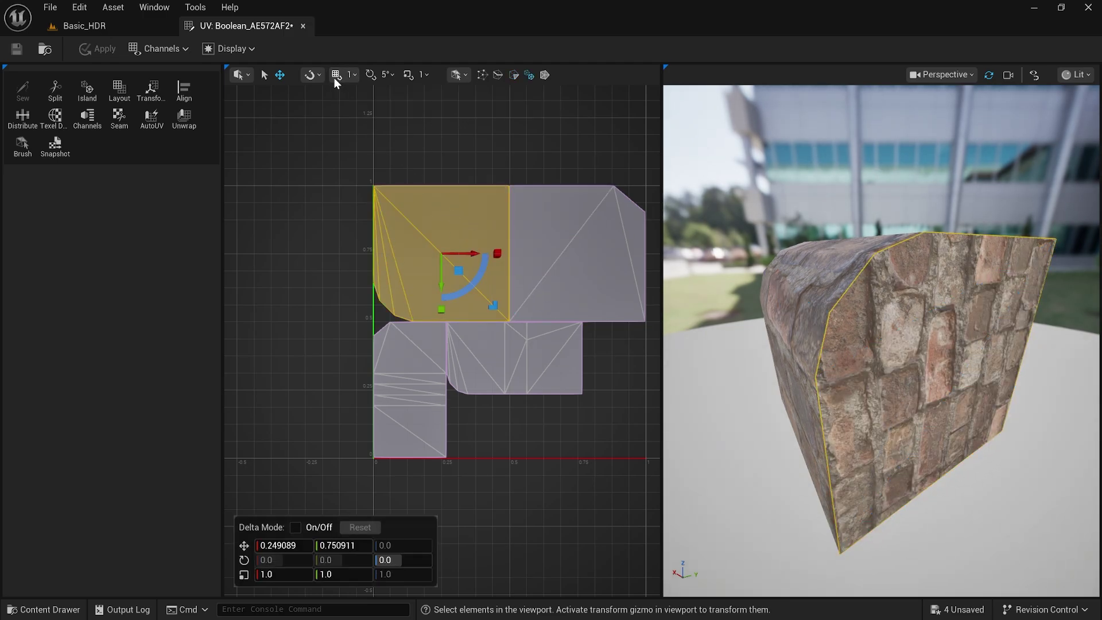
{"action": "left_click", "coordinate": [314, 75]}
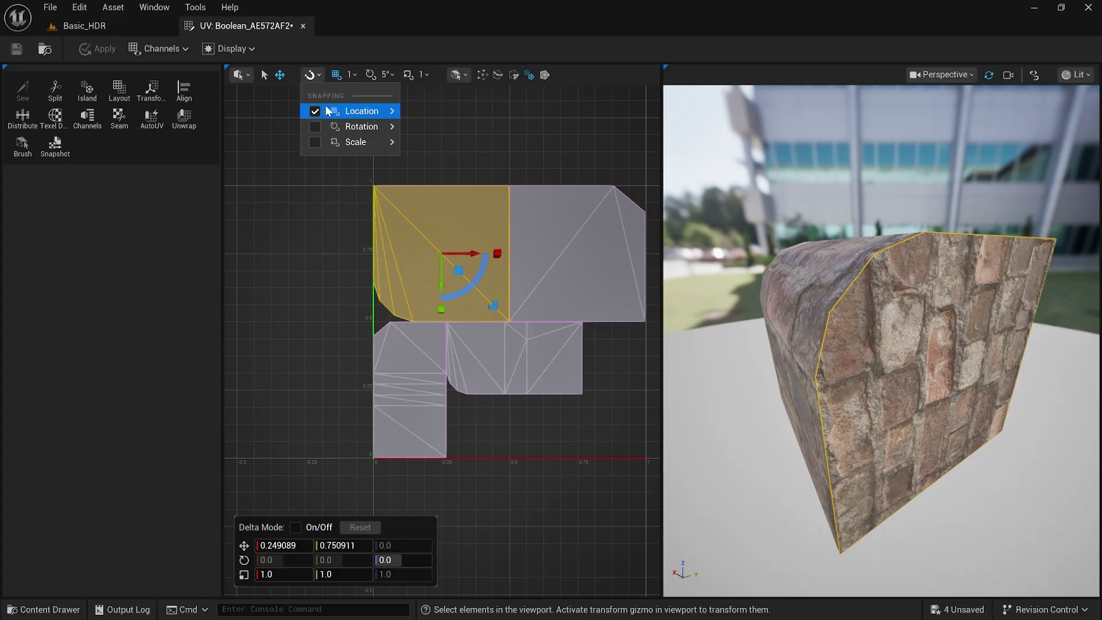
{"action": "mouse_move", "coordinate": [363, 127]}
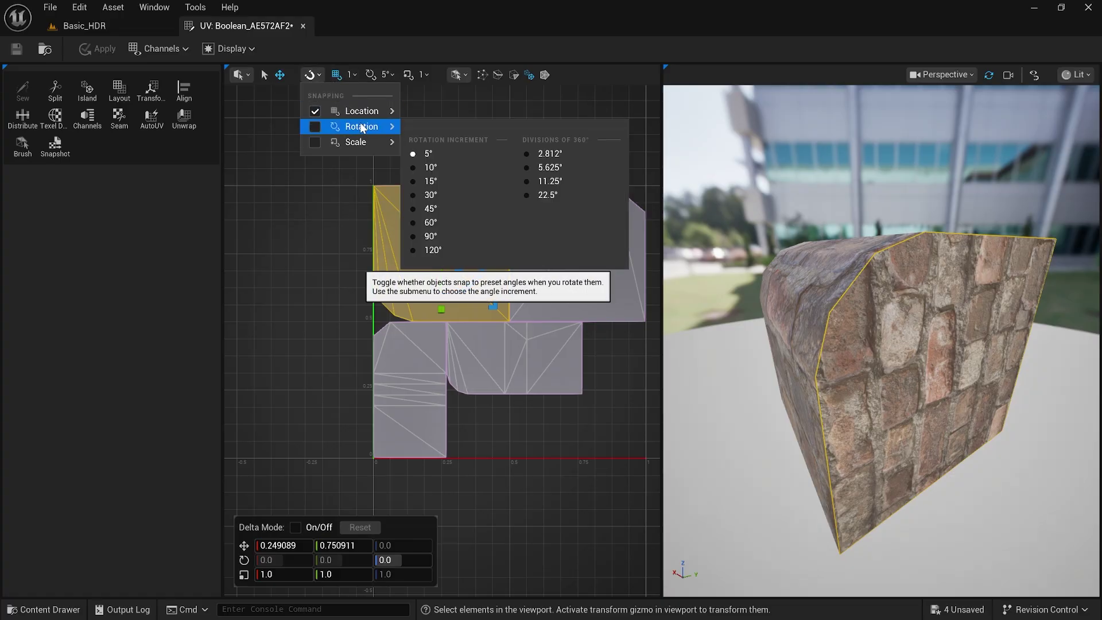
{"action": "left_click", "coordinate": [361, 128]}
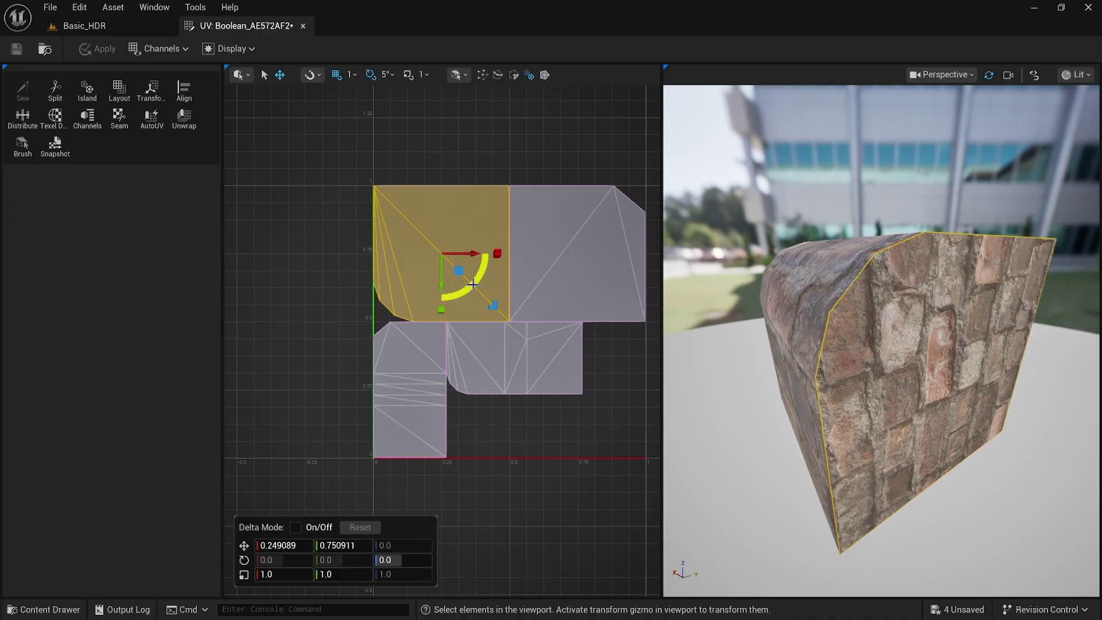
Step: Rotate the selected island by -90 degrees and apply the change, checking the brick direction in the Basic_HDR level
{"action": "left_click_drag", "start_coordinate": [473, 286], "coordinate": [488, 208]}
{"action": "left_click_drag", "start_coordinate": [861, 344], "coordinate": [907, 344]}
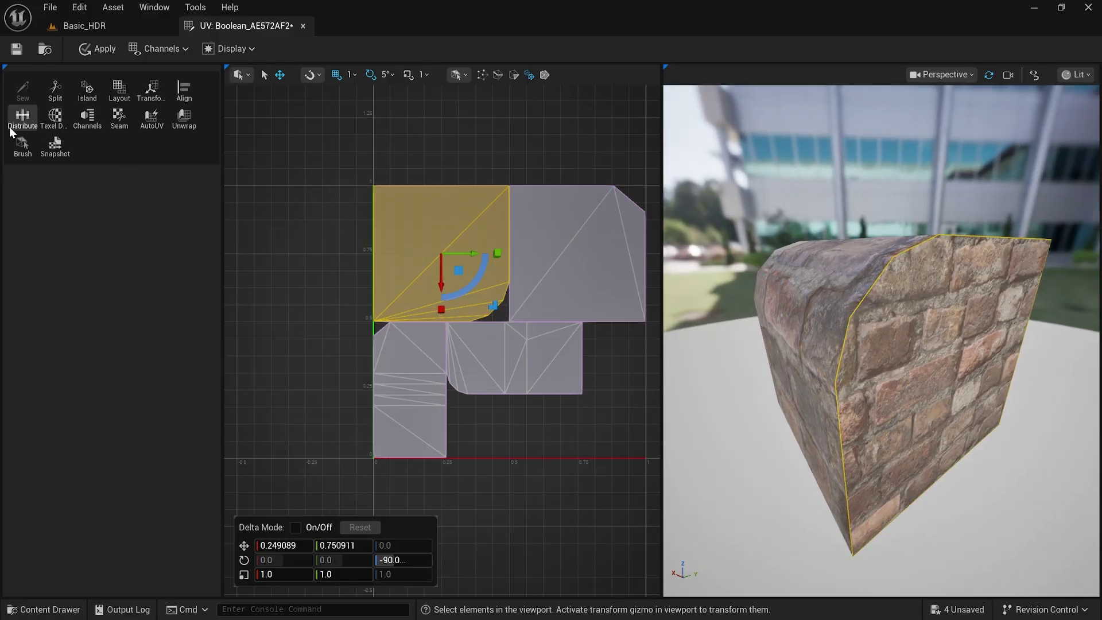
{"action": "left_click", "coordinate": [95, 50]}
{"action": "left_click", "coordinate": [105, 27]}
{"action": "left_click_drag", "start_coordinate": [455, 312], "coordinate": [729, 322], "text": "alt"}
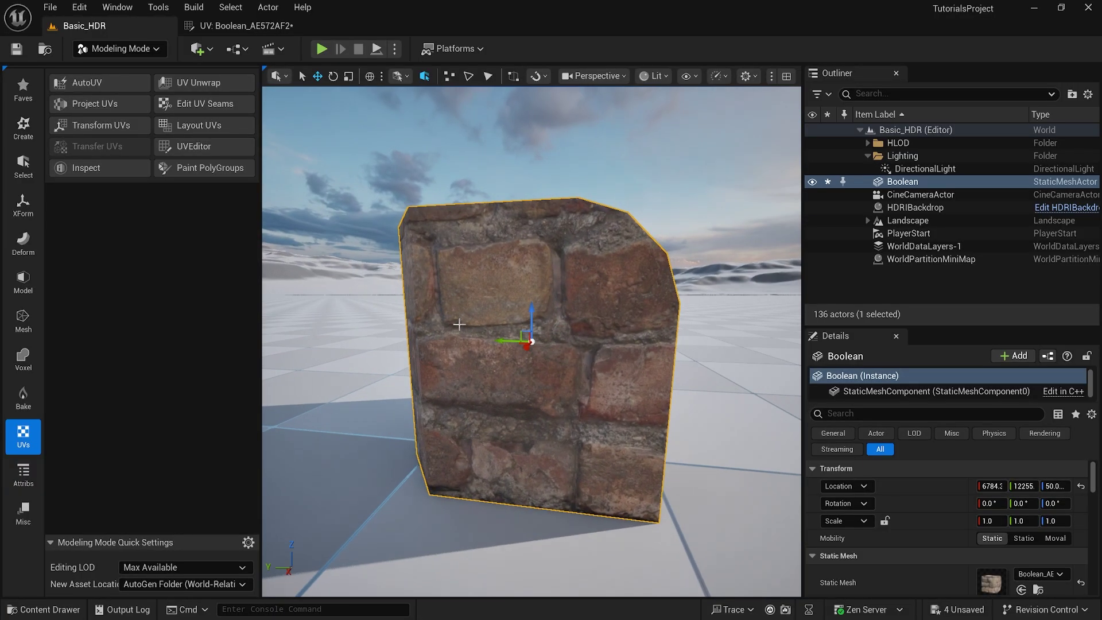
{"action": "mouse_move", "coordinate": [482, 348]}
{"action": "left_mouse_down", "text": "alt"}
{"action": "mouse_move", "coordinate": [534, 347]}
{"action": "mouse_move", "coordinate": [481, 343]}
{"action": "left_mouse_up", "text": "alt"}
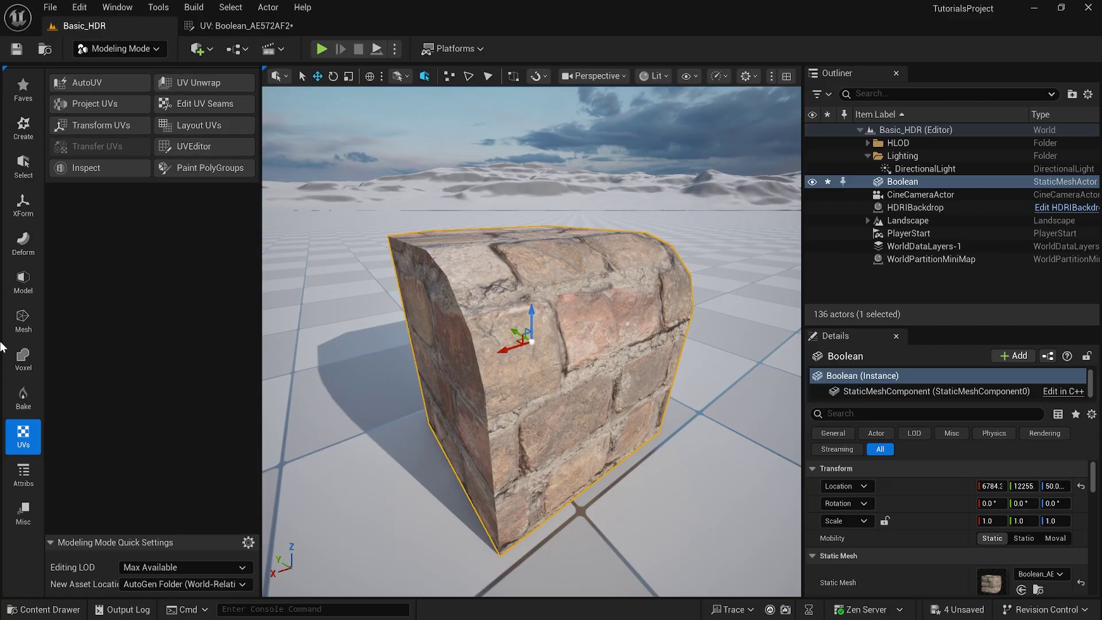
{"action": "left_click", "coordinate": [23, 282]}
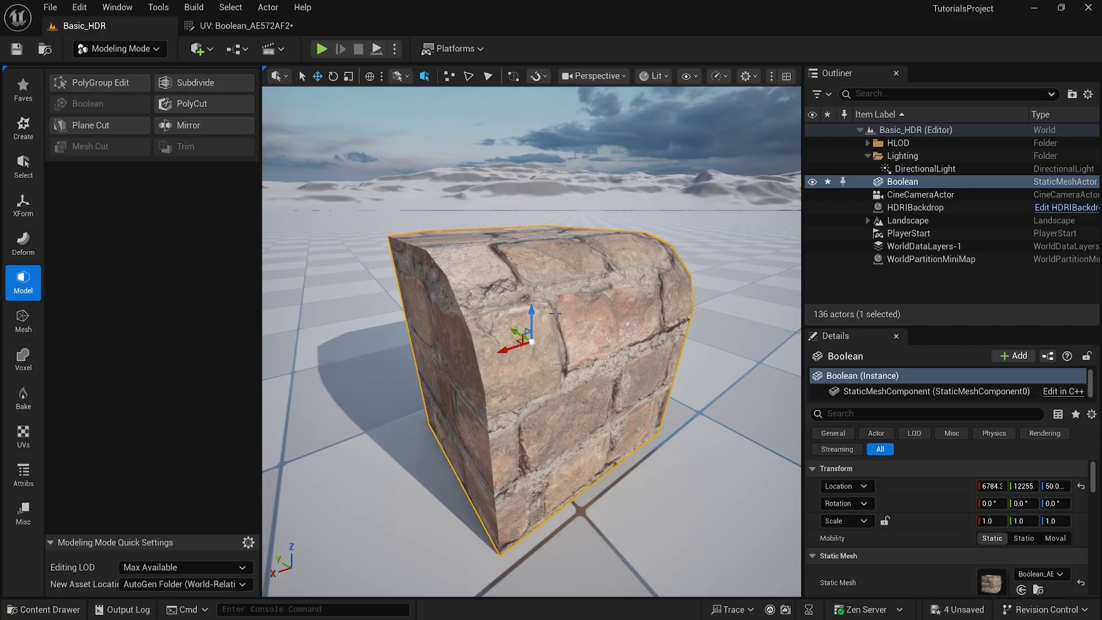
{"action": "left_click", "coordinate": [273, 26]}
{"action": "left_click", "coordinate": [110, 31]}
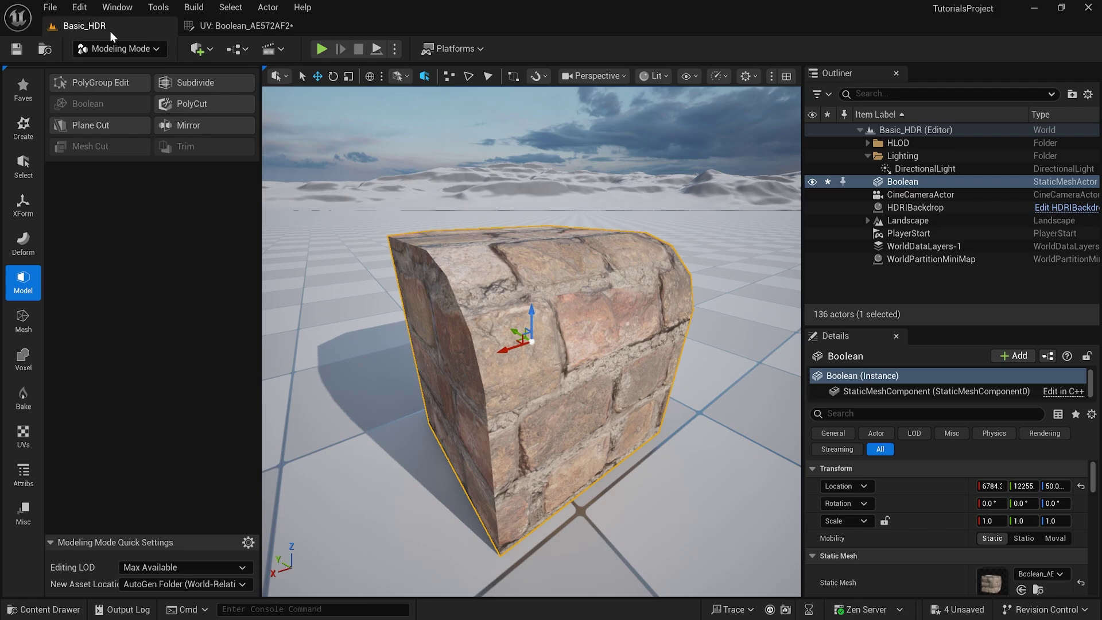